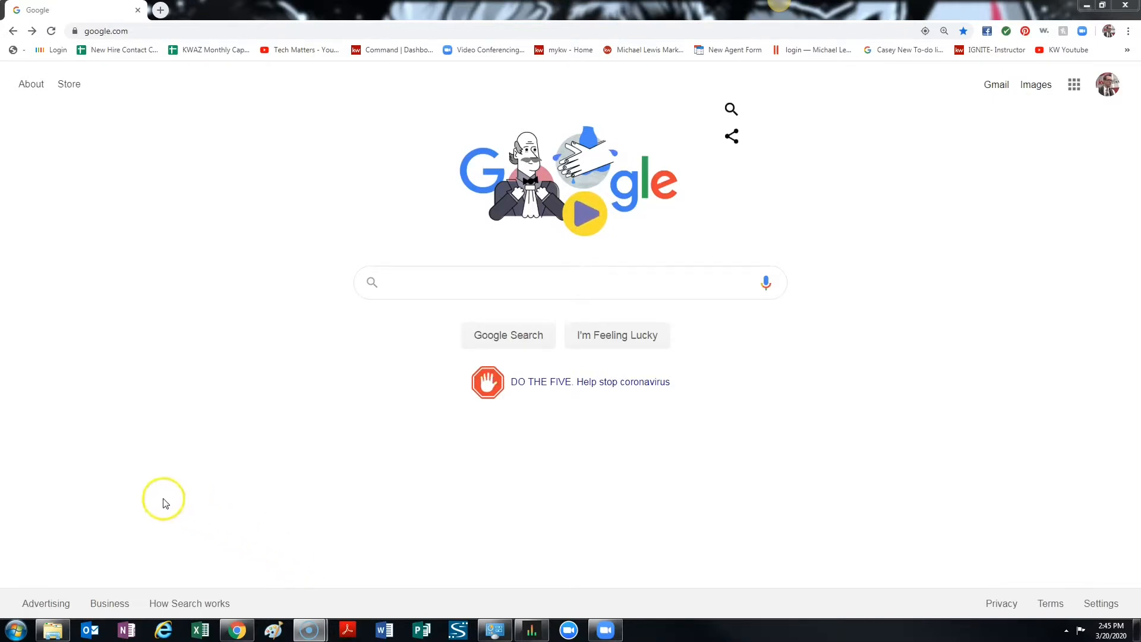
Open the zoom.us website in the browser.
click(289, 31)
text(zo)
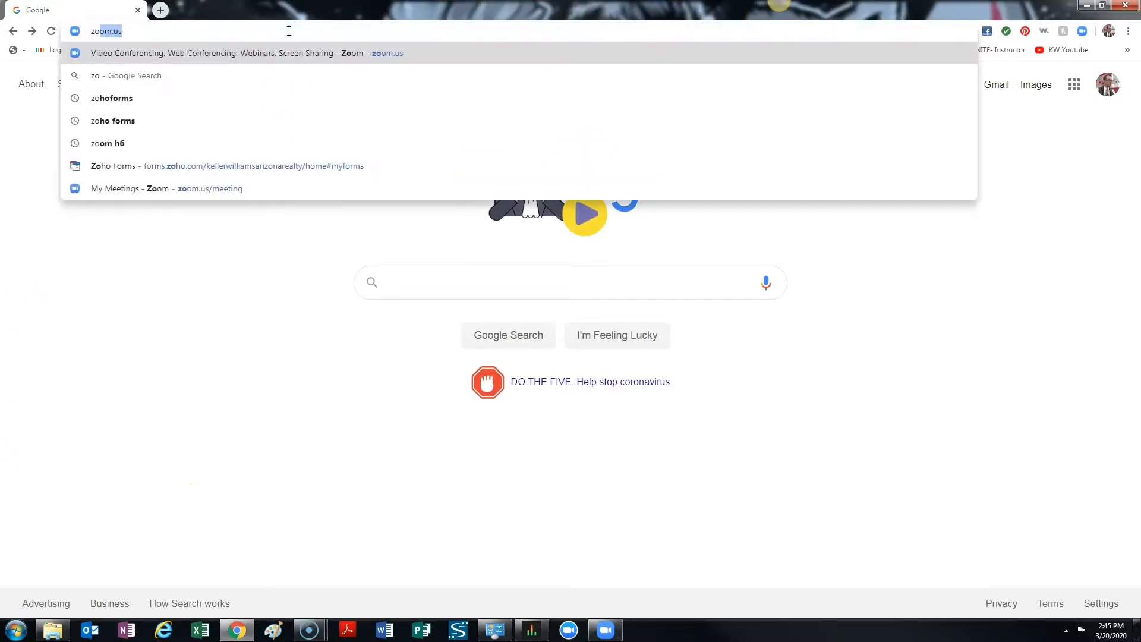
text(om.us)
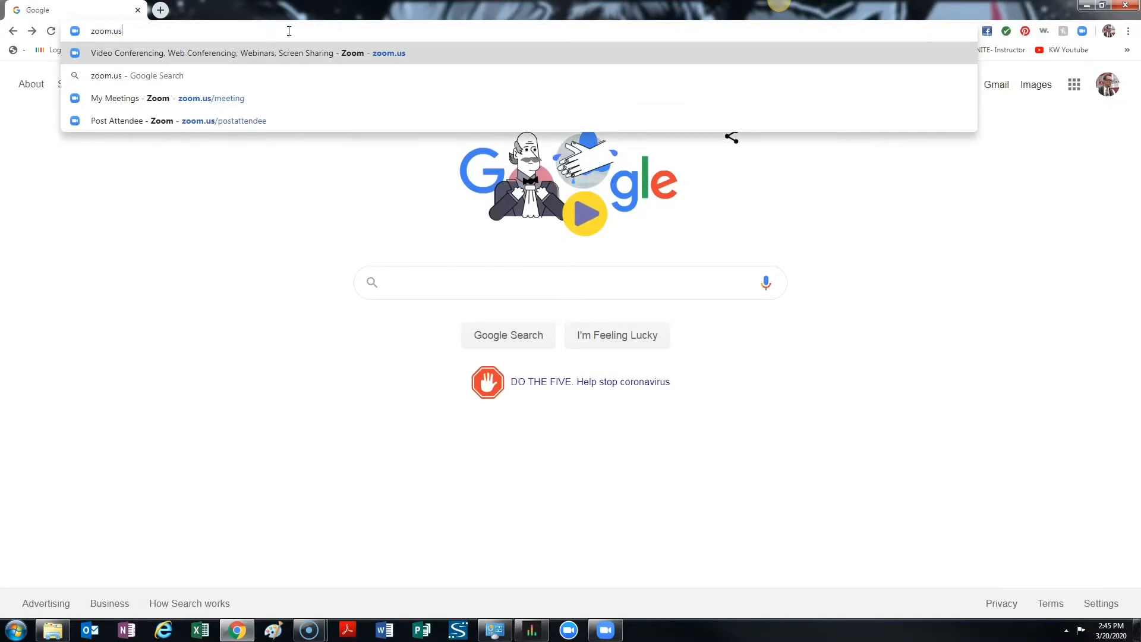
key(Return)
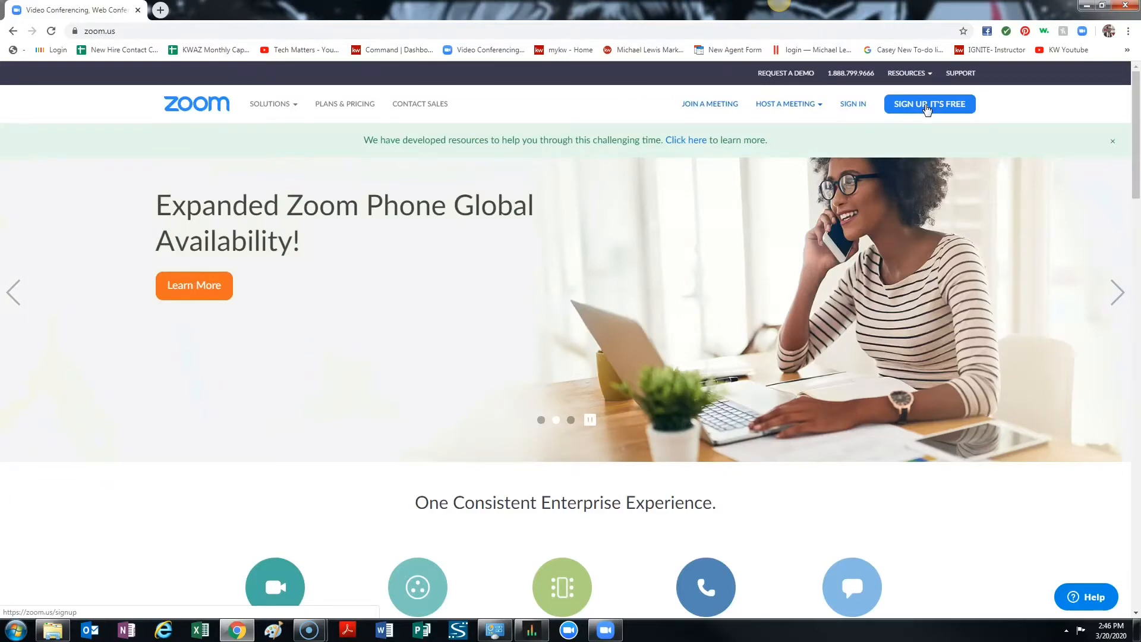
Open the free sign-up form, enter the work email address and submit the registration.
click(922, 111)
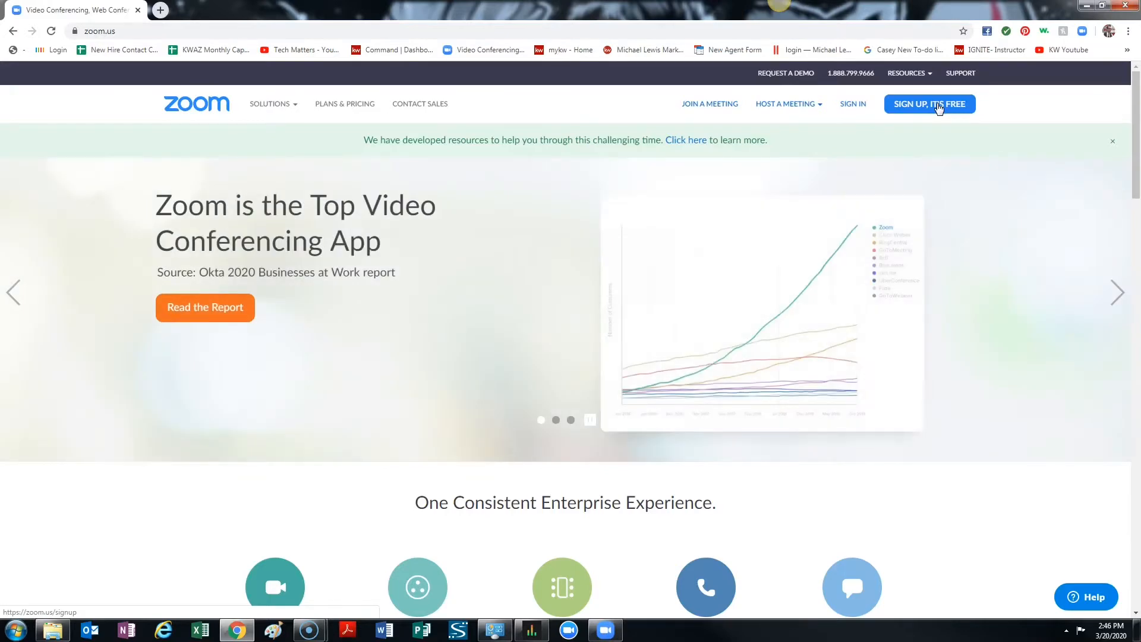
click(923, 111)
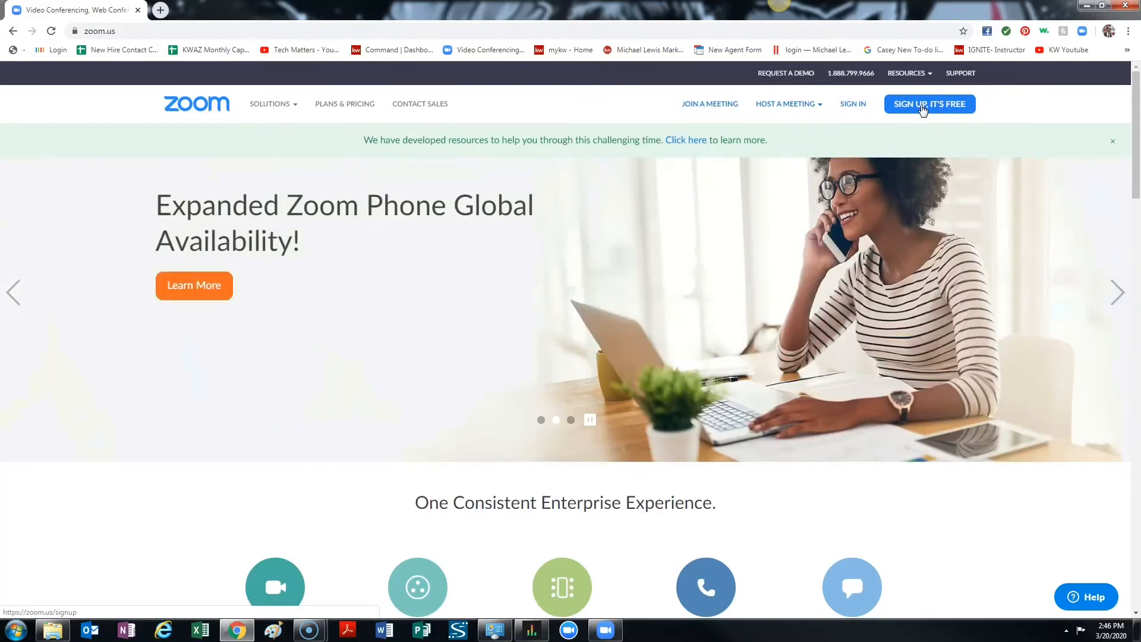
click(921, 110)
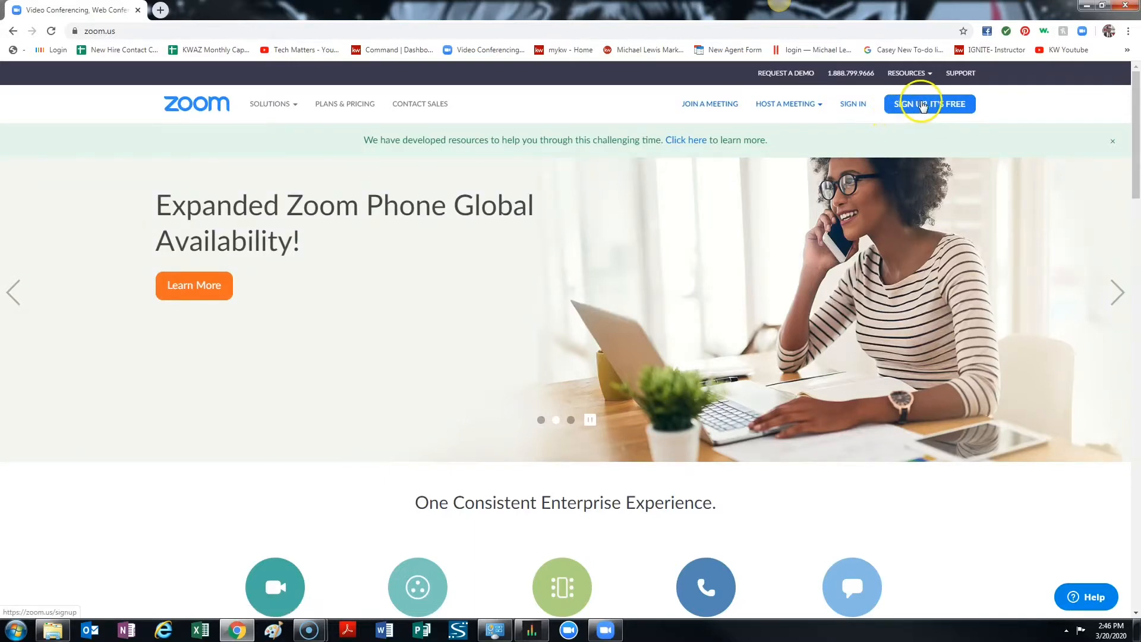
click(928, 107)
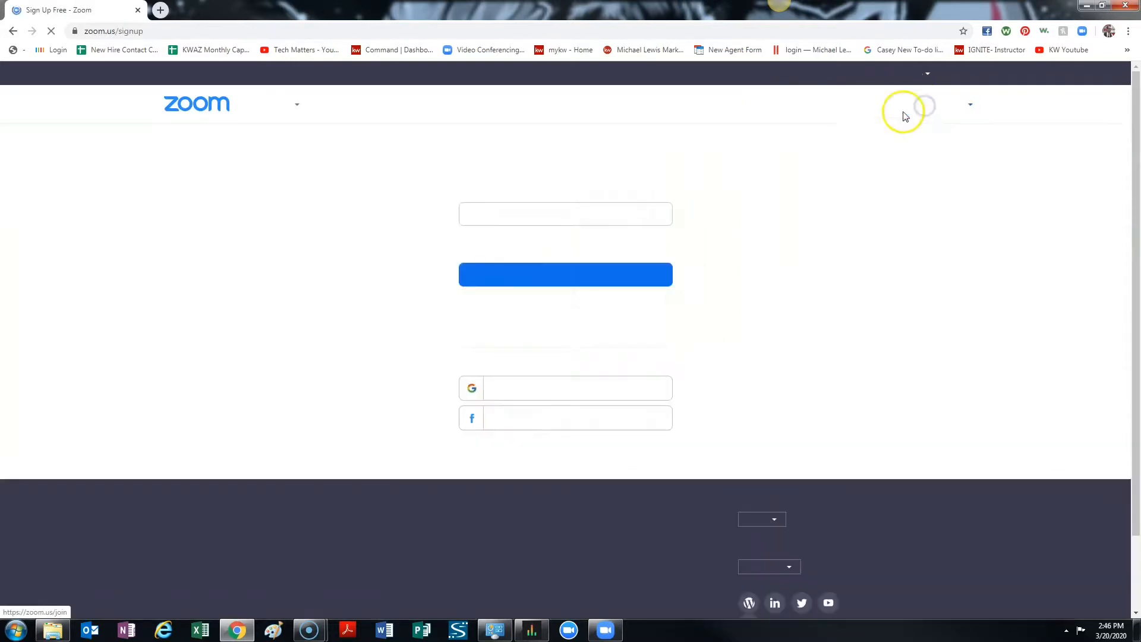
click(584, 213)
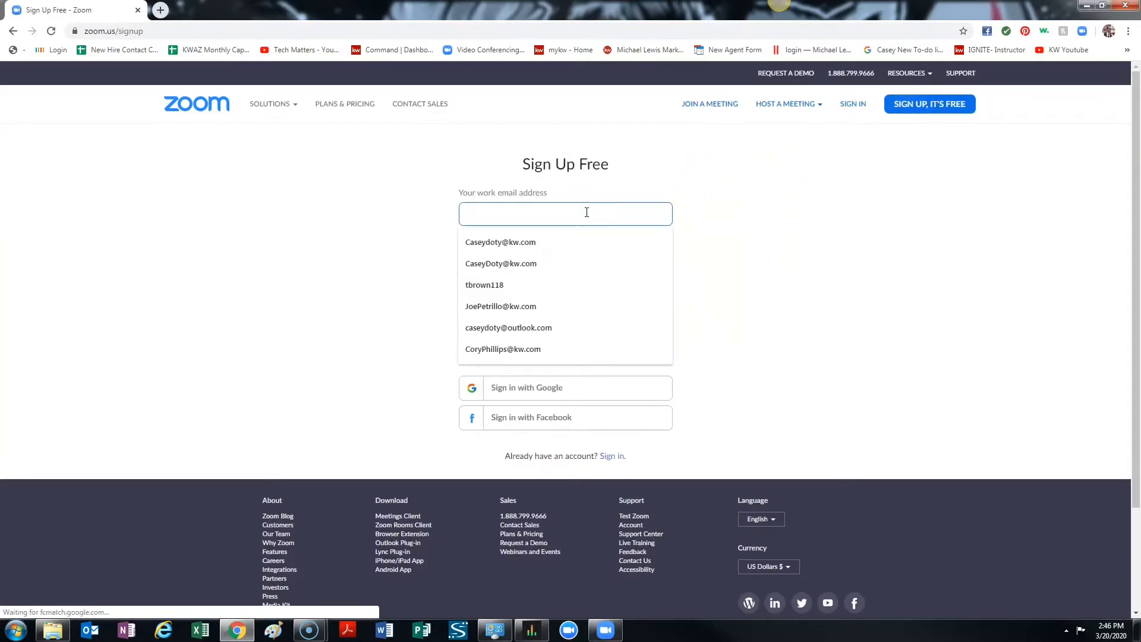
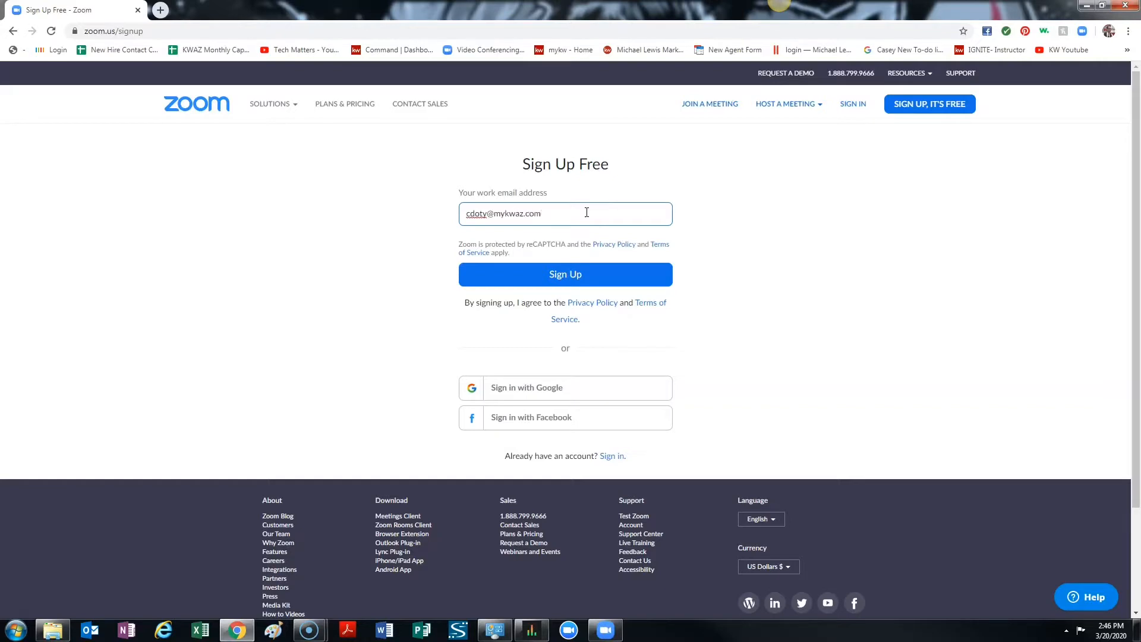
click(581, 277)
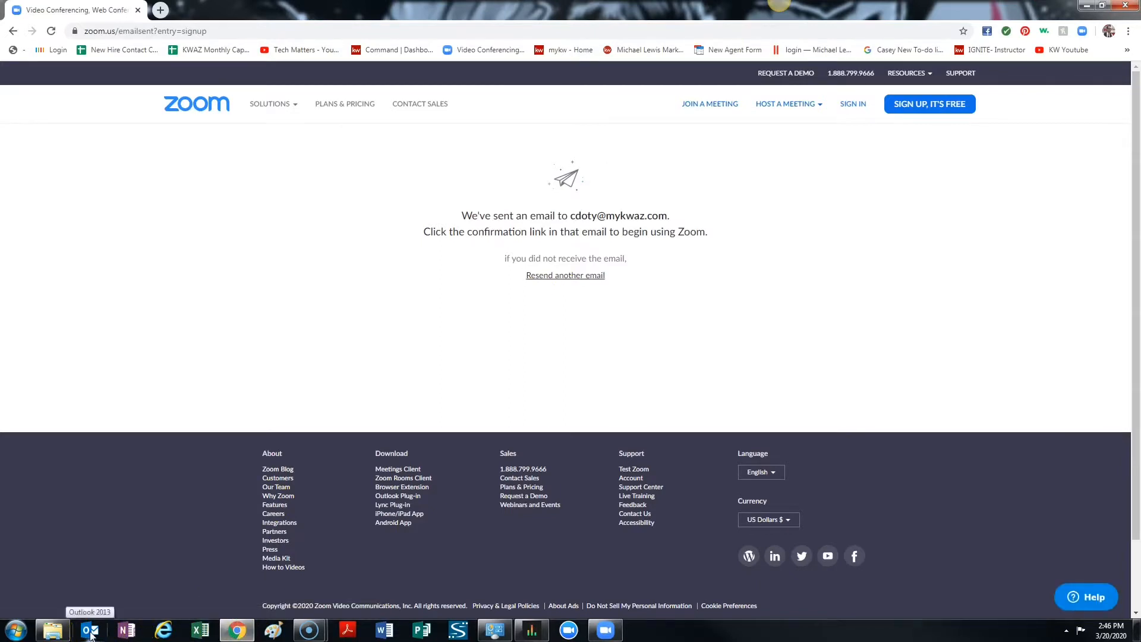
Switch to Outlook and load it with the profile named Outlook.
click(90, 631)
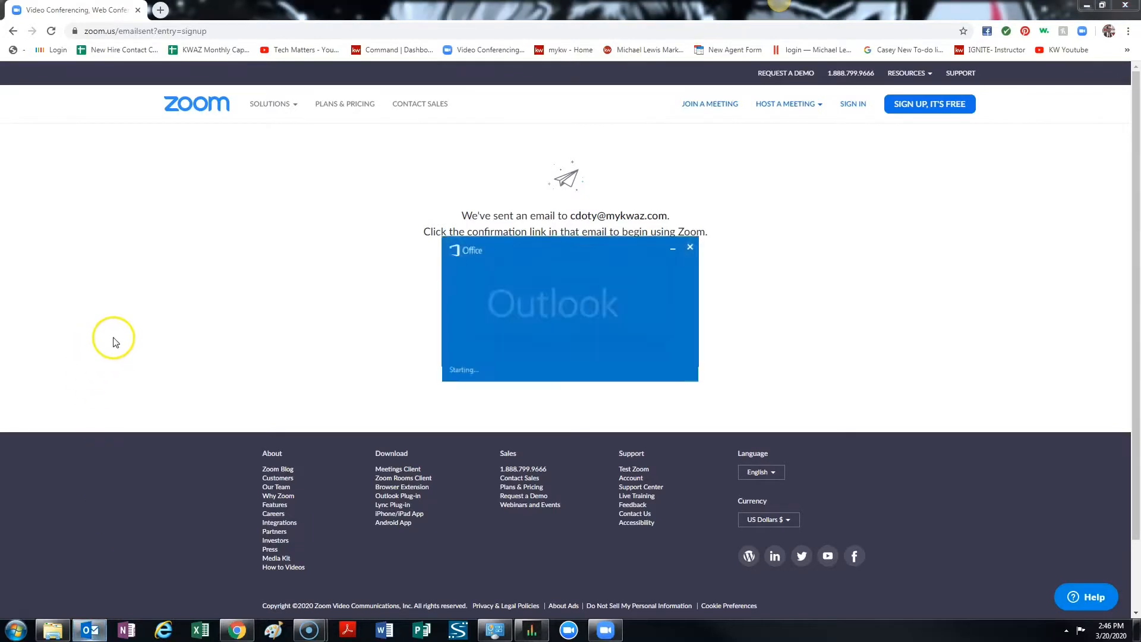
click(605, 281)
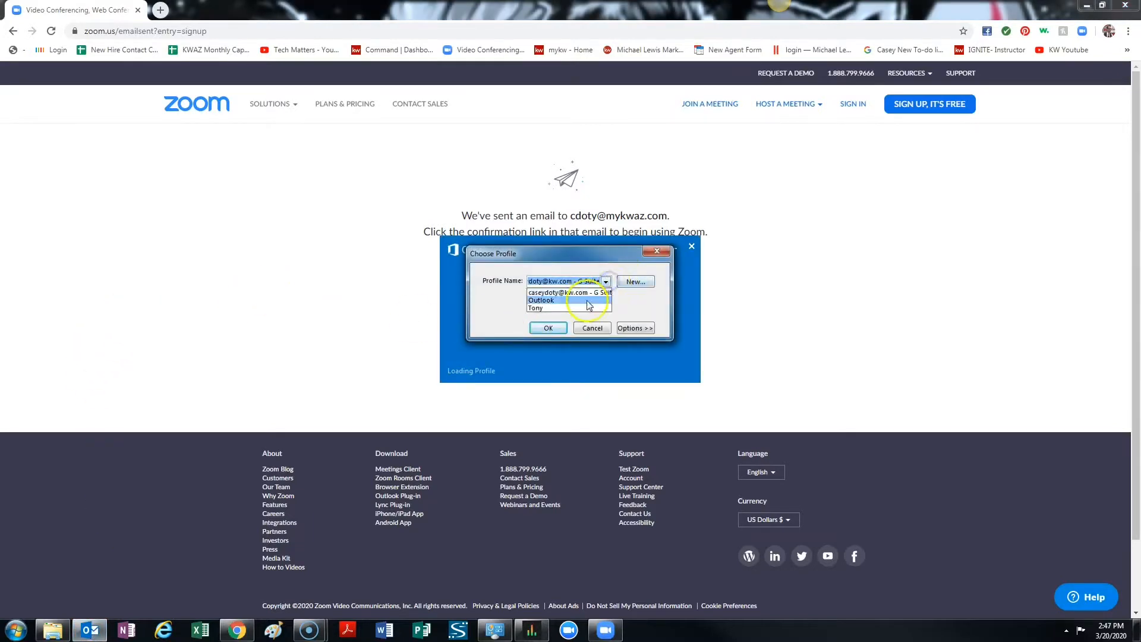
click(586, 301)
click(547, 328)
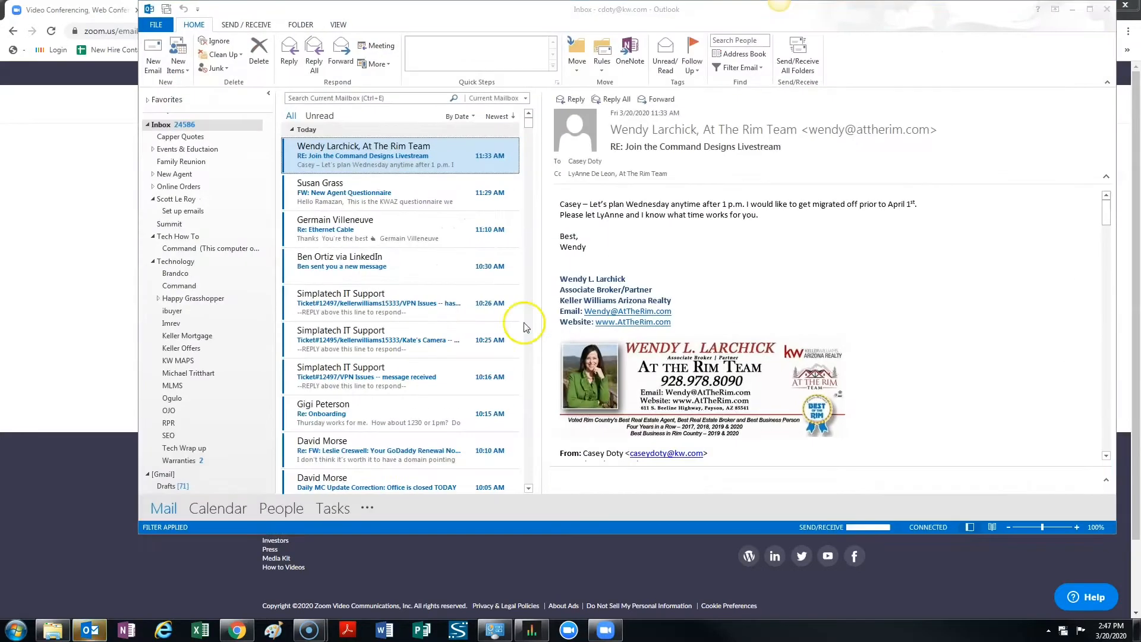
Check the inbox for newly received mail and dismiss all calendar reminders.
scroll(318, 178, down, 1)
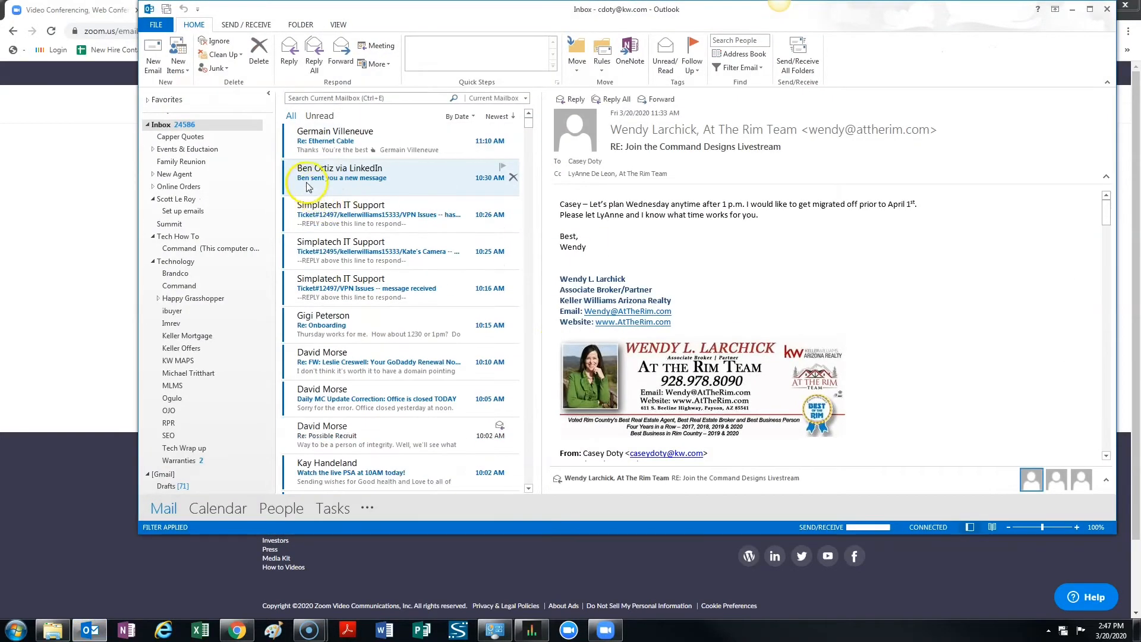
scroll(318, 178, up, 1)
scroll(317, 178, down, 1)
click(238, 25)
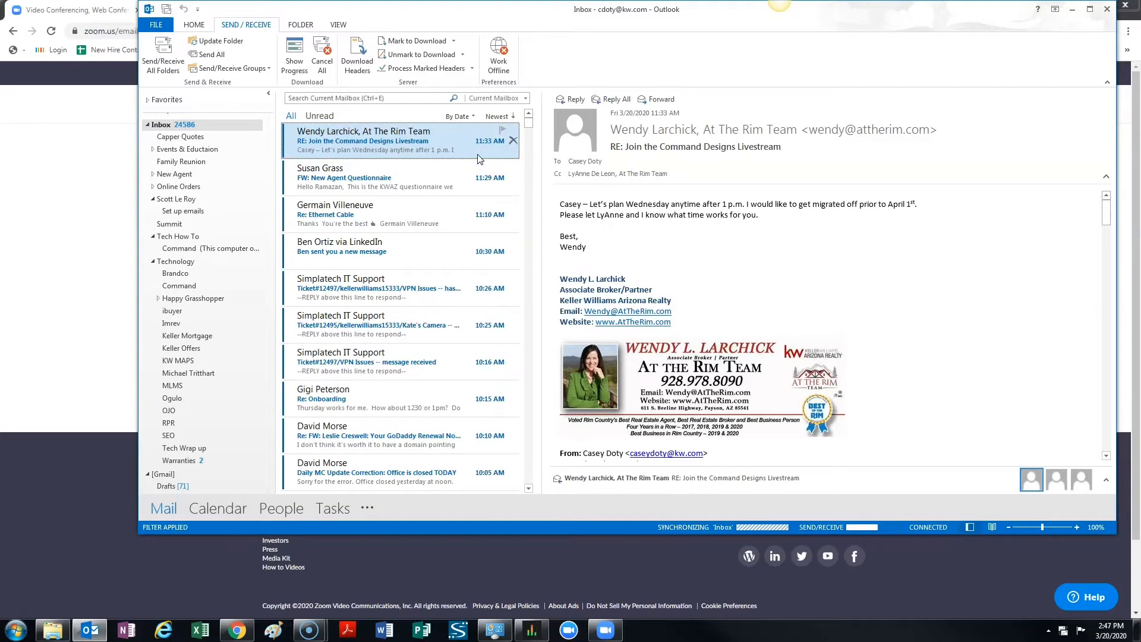
click(453, 157)
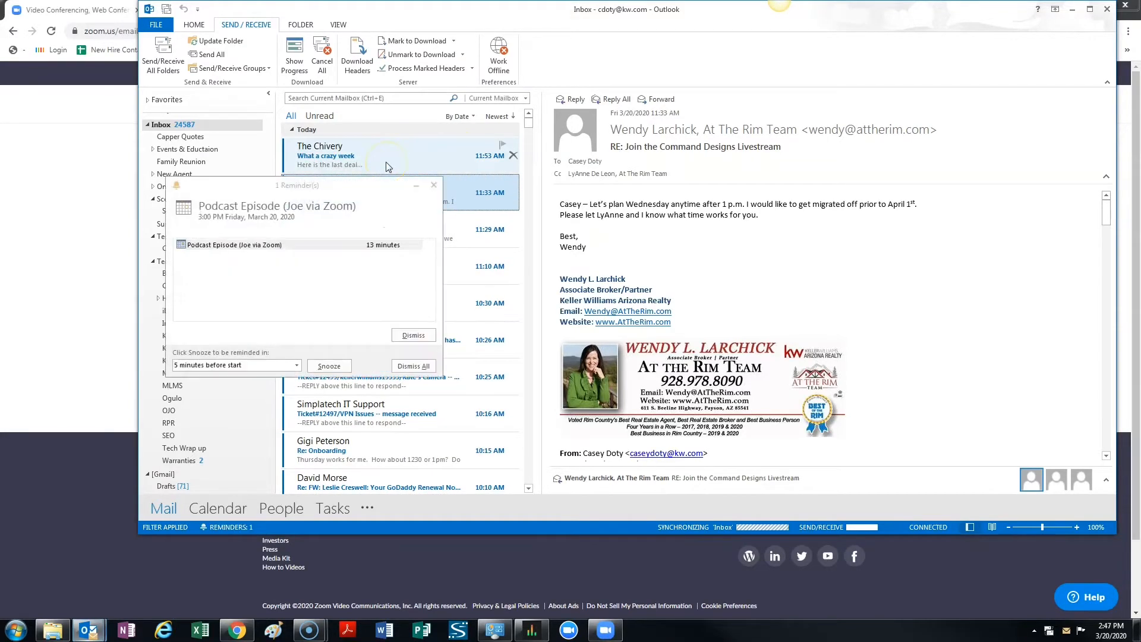
click(413, 367)
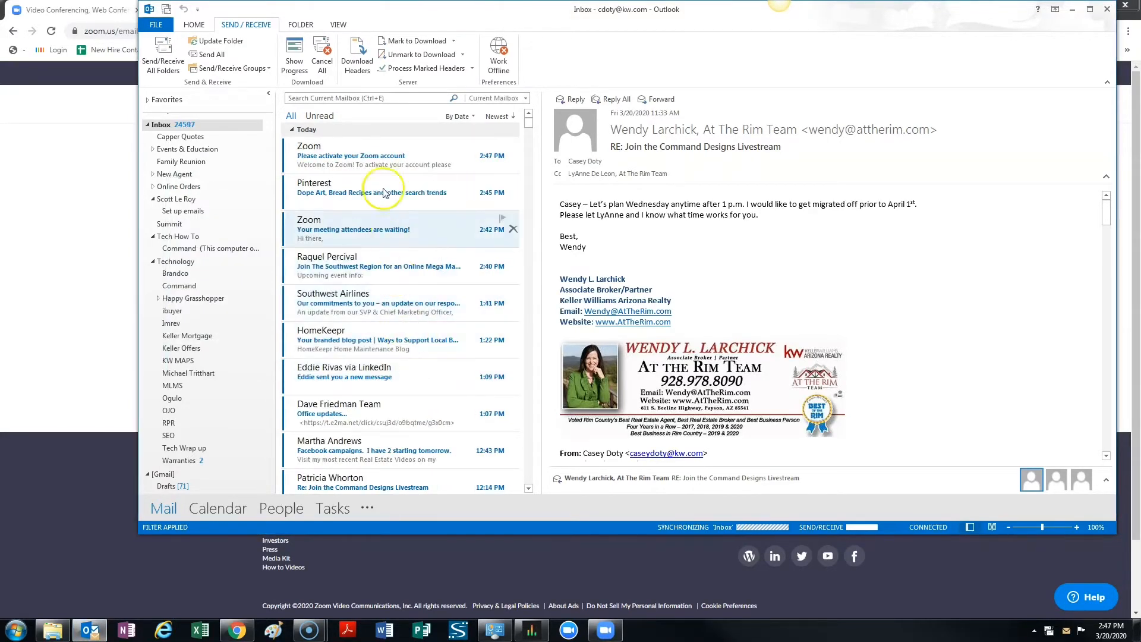
Open the "Please activate your Zoom account" email and activate the account from it.
click(374, 155)
click(735, 345)
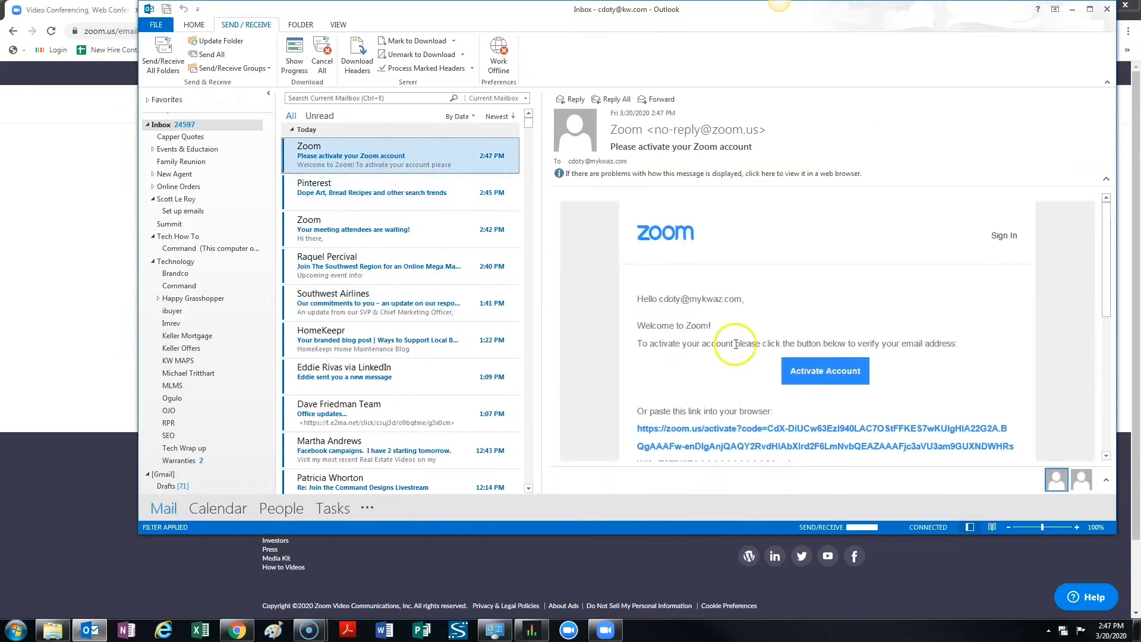
click(814, 369)
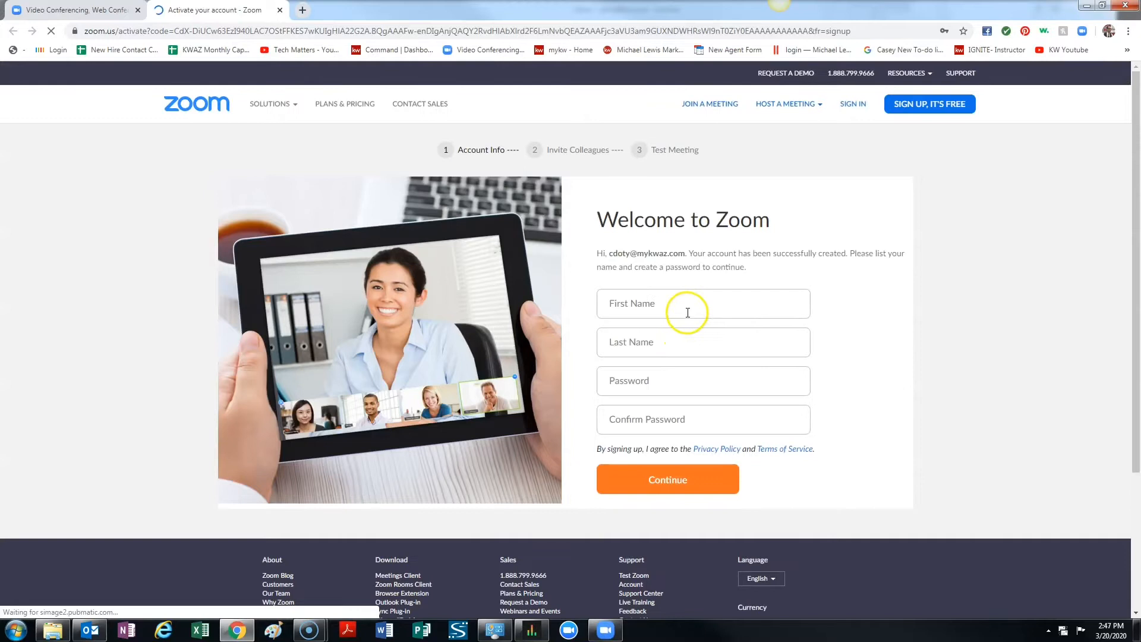
Fill in the account holder's first and last name on the Welcome to Zoom form.
click(687, 313)
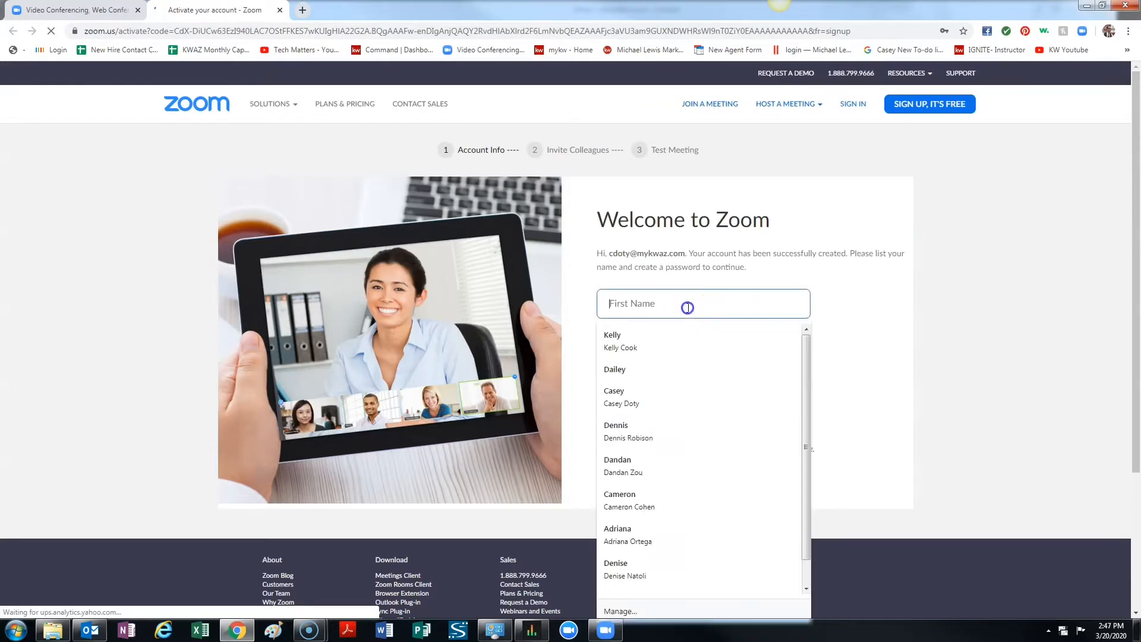
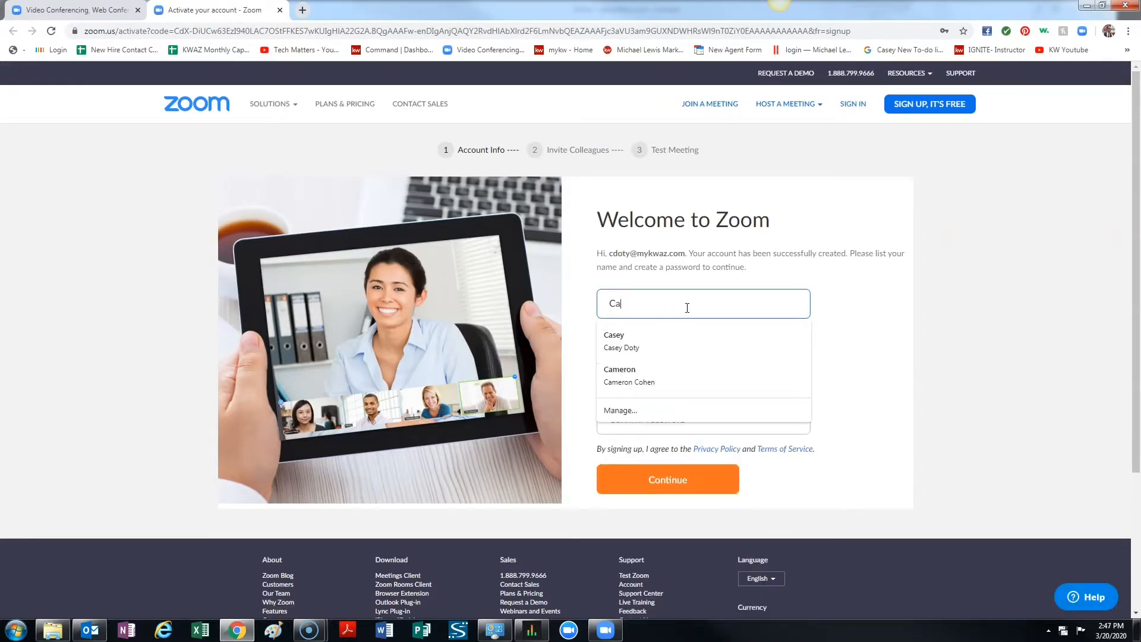
key(Tab)
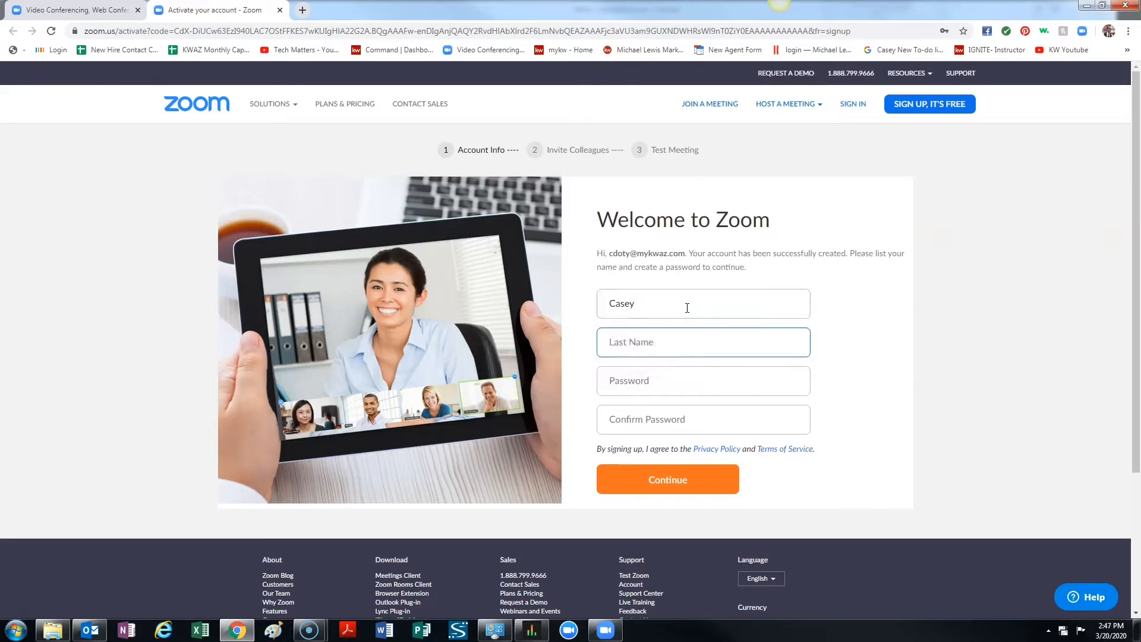
key(Tab)
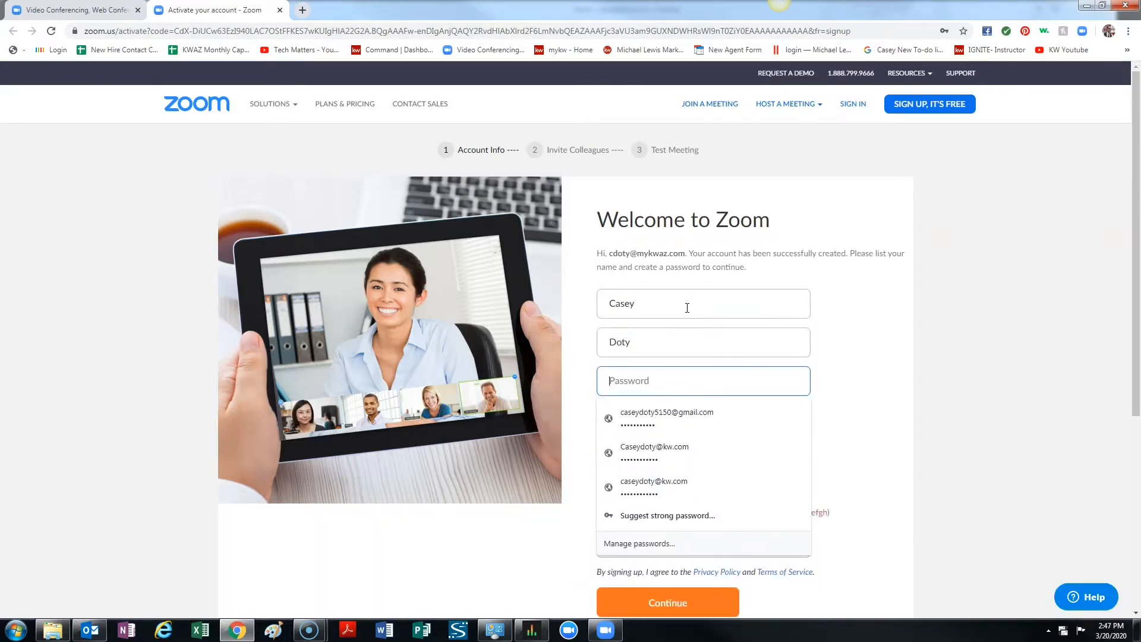
Enter and confirm the new account password, and submit the account information.
text(•)
key(Tab)
text(•)
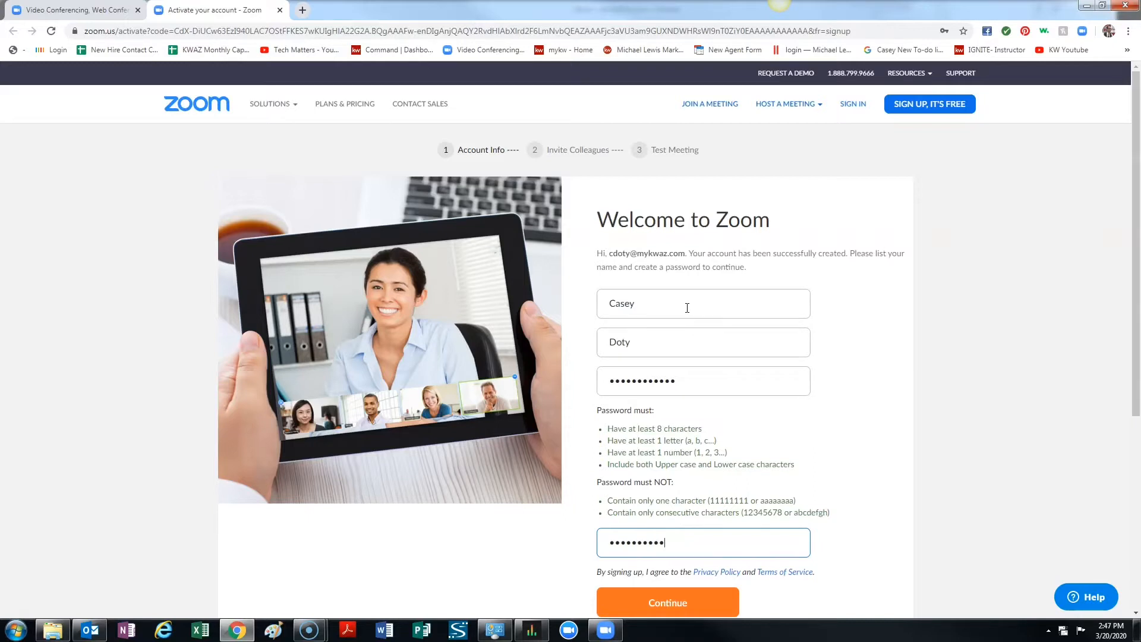
key(BackSpace)
key(BackSpace)
key(BackSpace)
key(BackSpace)
key(BackSpace)
key(BackSpace)
key(BackSpace)
key(BackSpace)
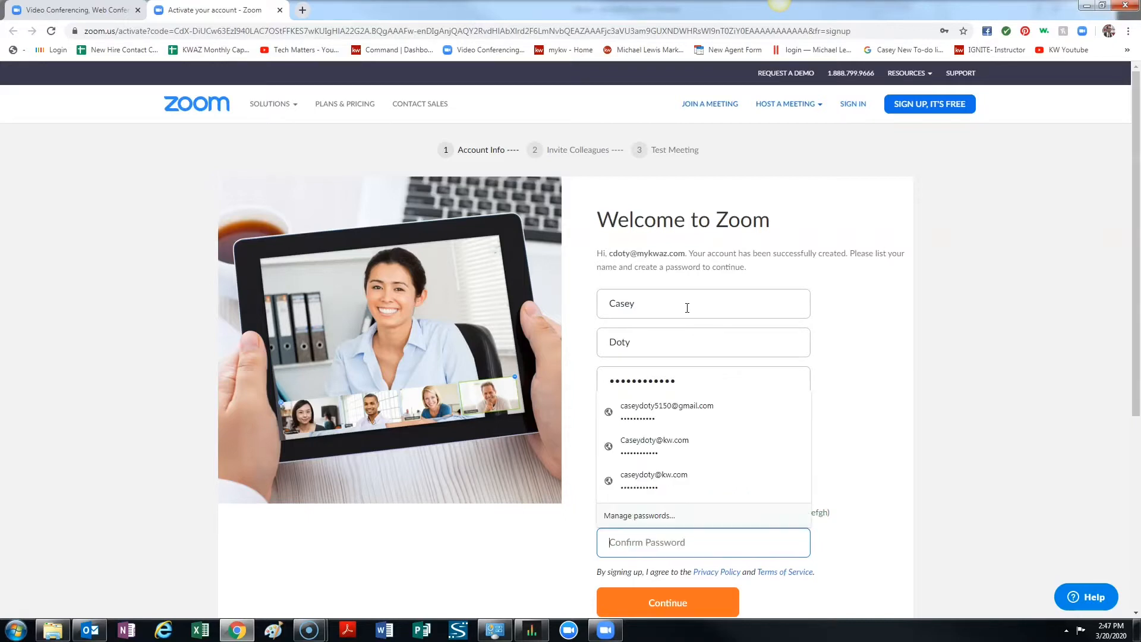
text(•)
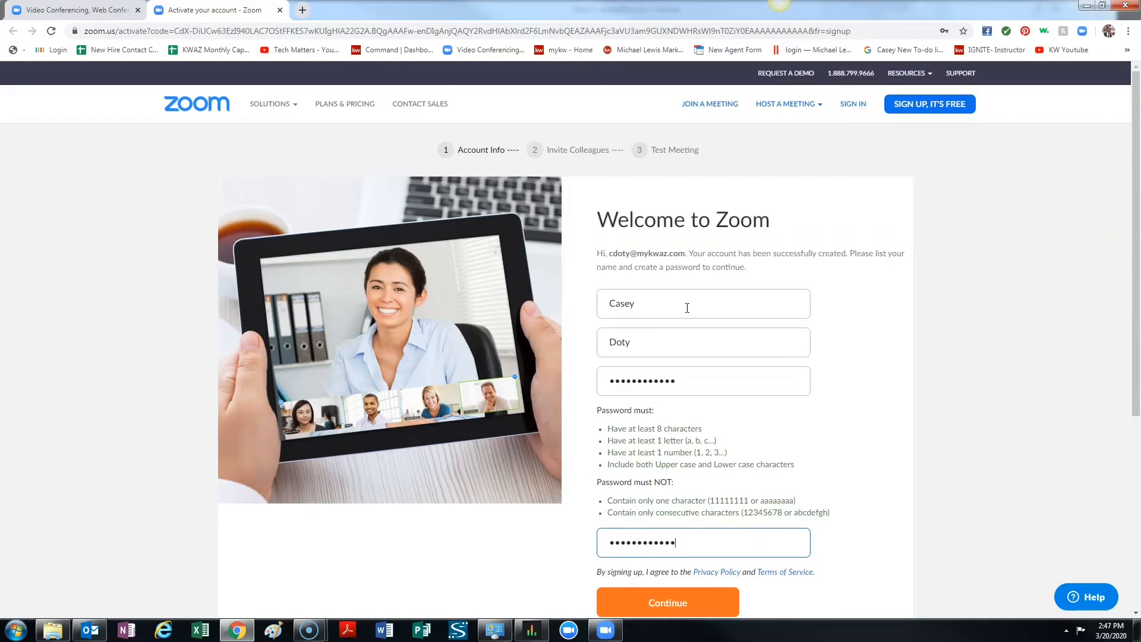
scroll(797, 416, down, 2)
click(719, 484)
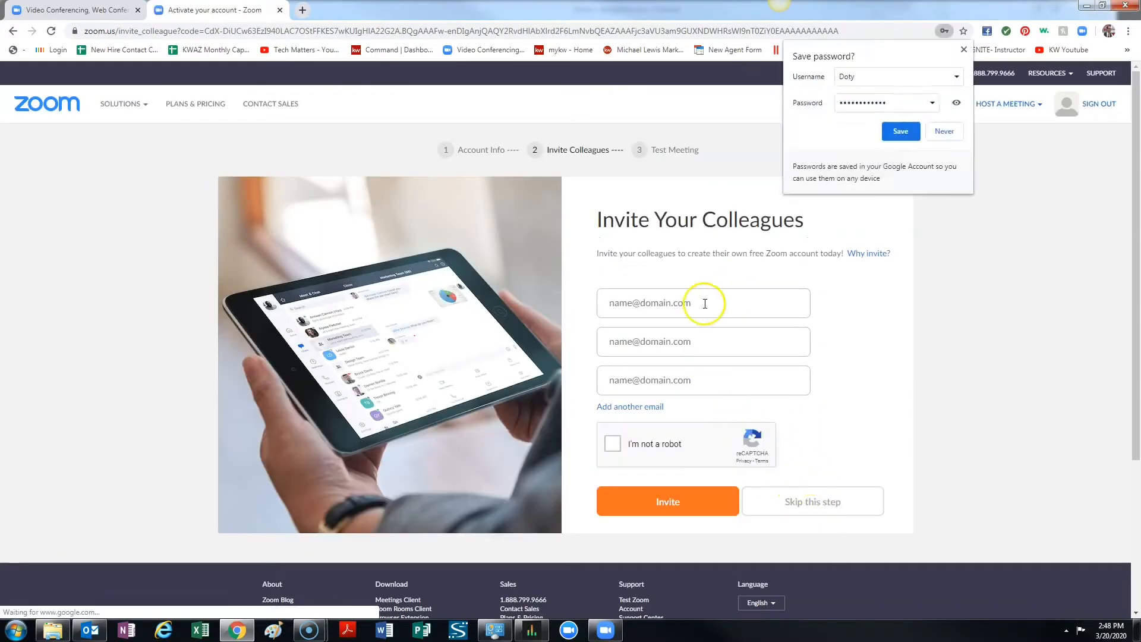
Dismiss the browser's offer to save the password and skip inviting colleagues.
click(963, 49)
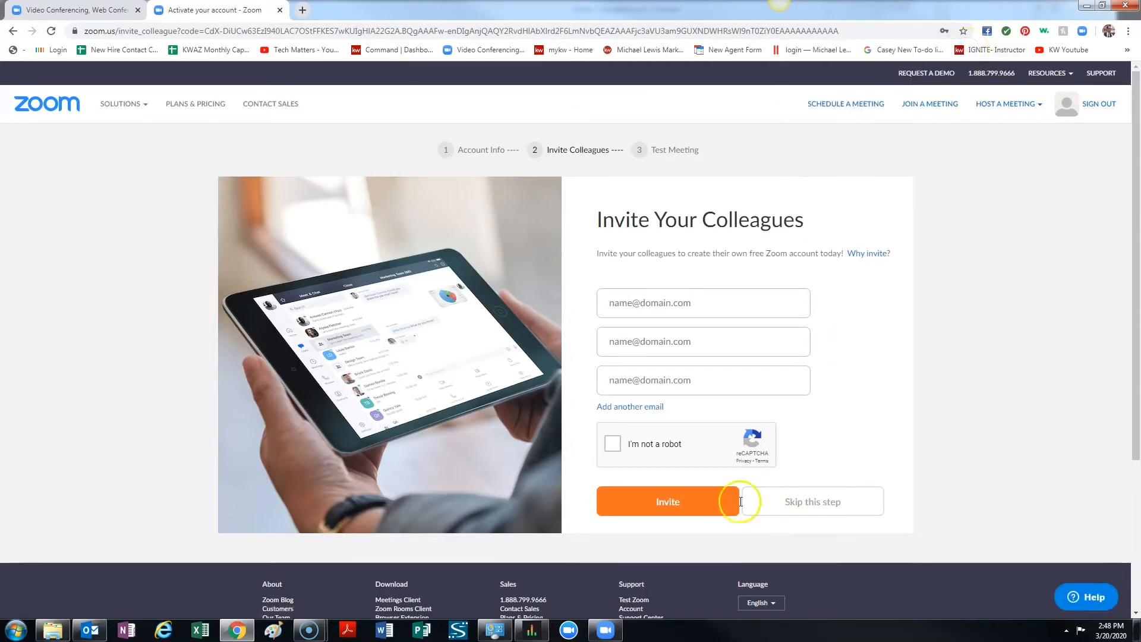
click(823, 505)
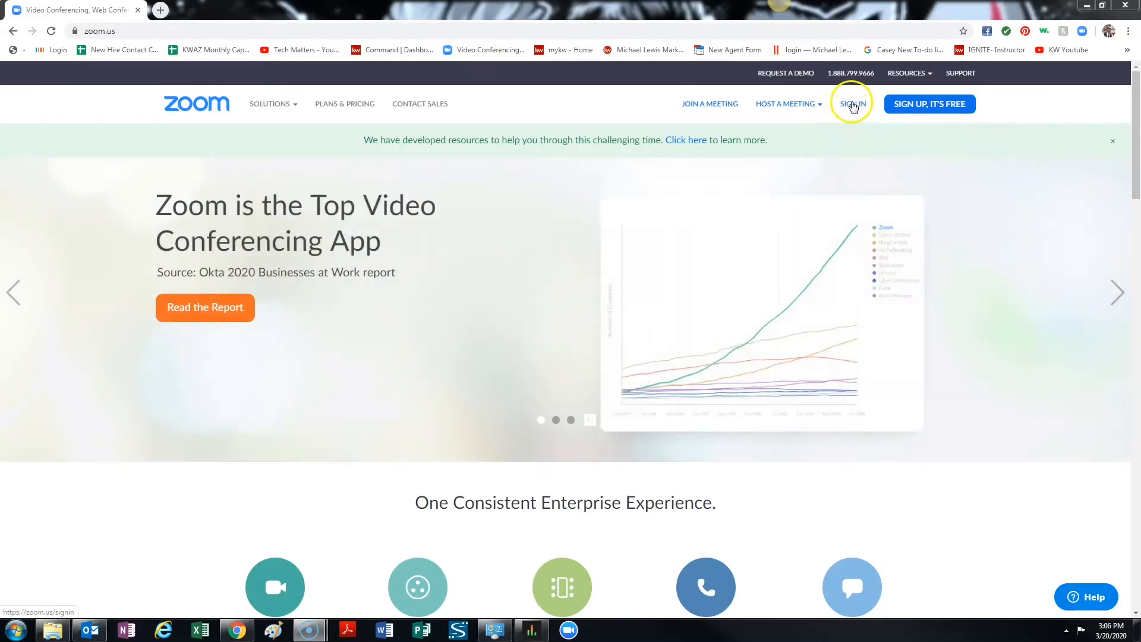
Go to the Zoom sign-in page and replace the prefilled email address with the account's work email address.
click(853, 105)
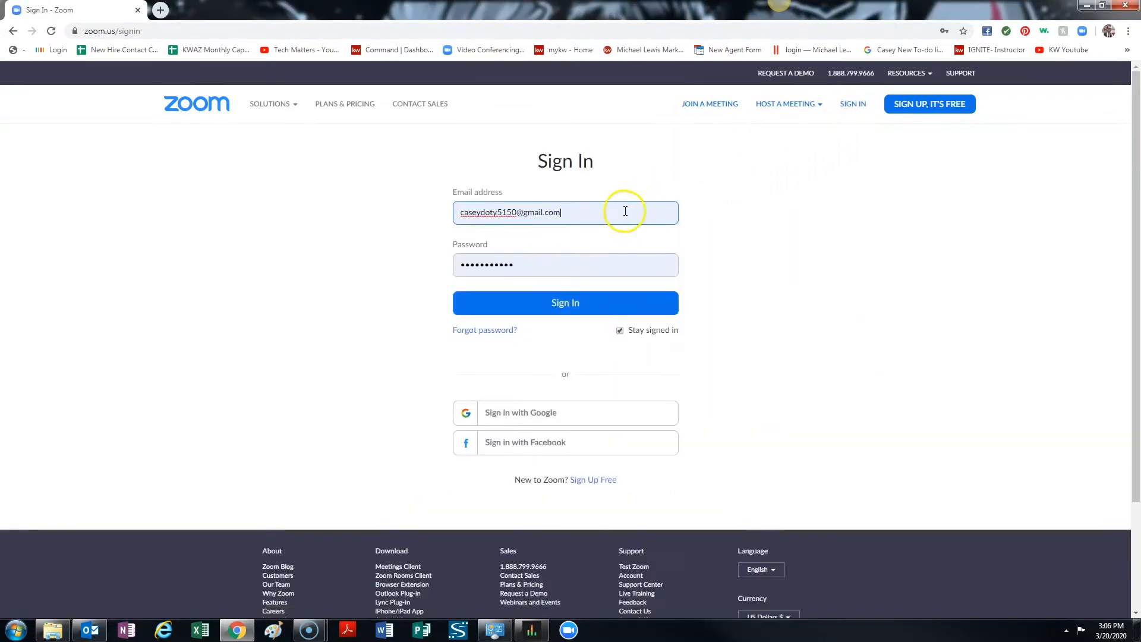
drag(623, 212, 265, 202)
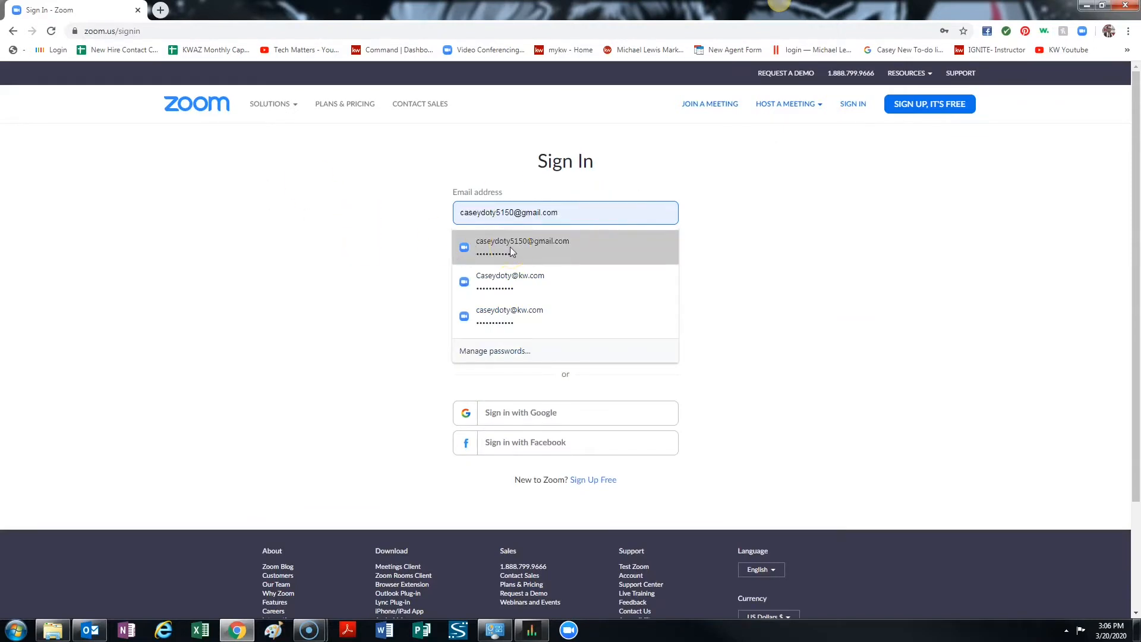
drag(569, 212, 450, 203)
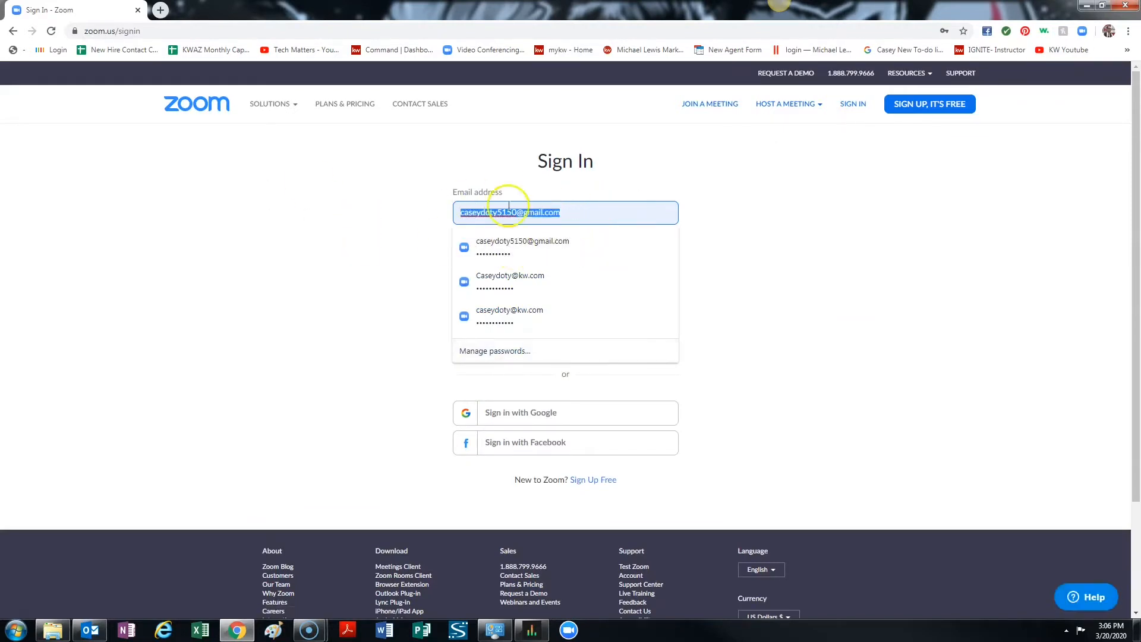
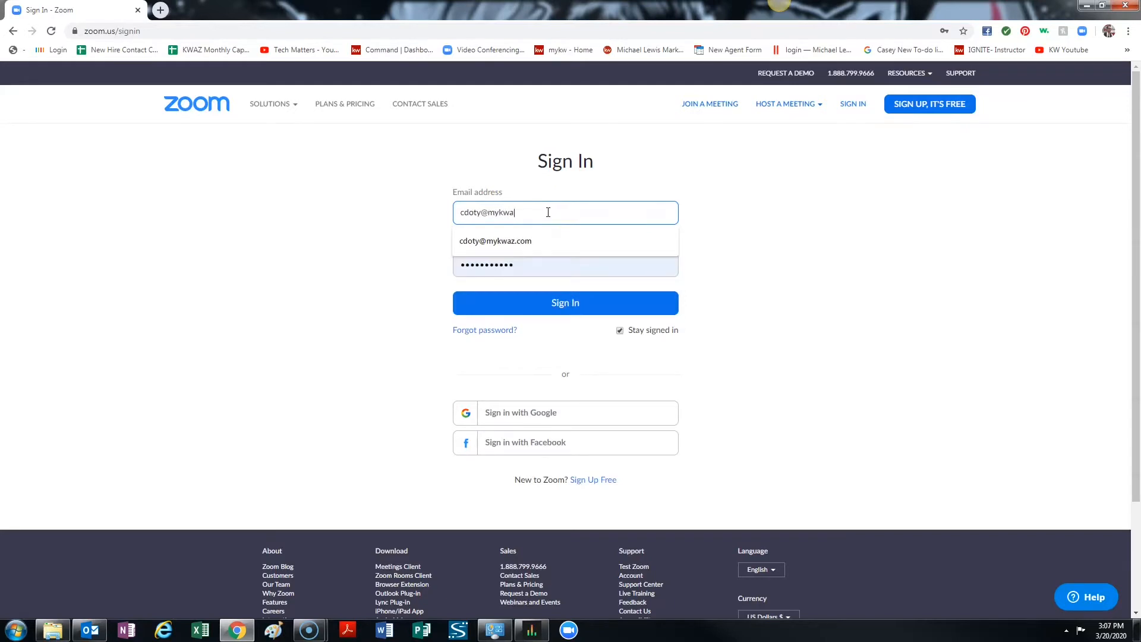
Enter the account password, sign in, and dismiss the browser's offer to save the password.
key(Tab)
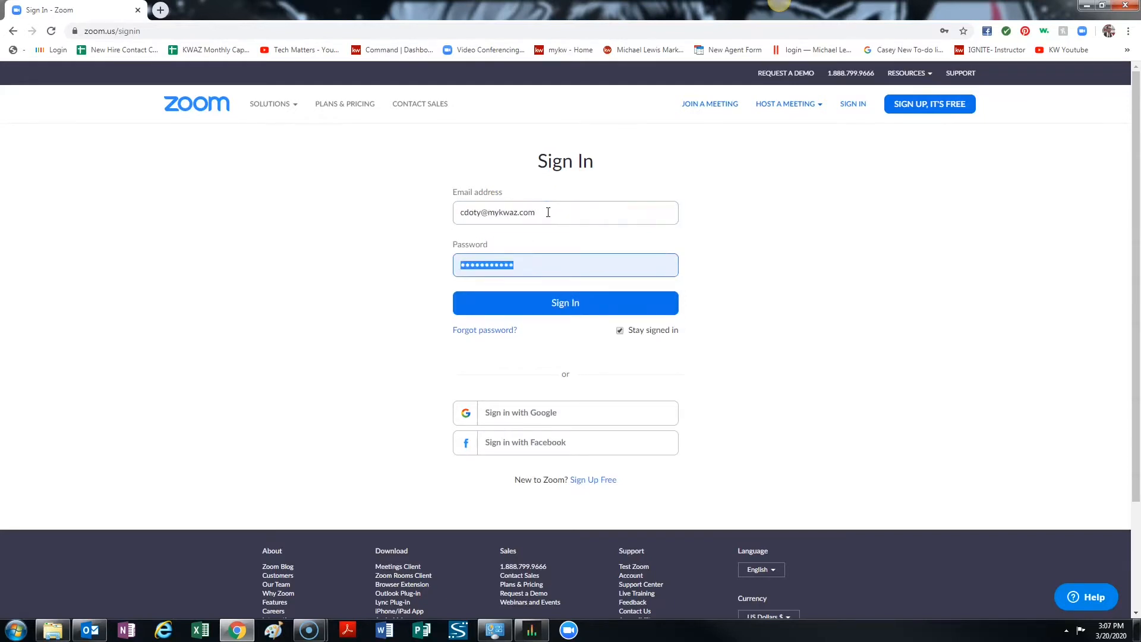
text(•)
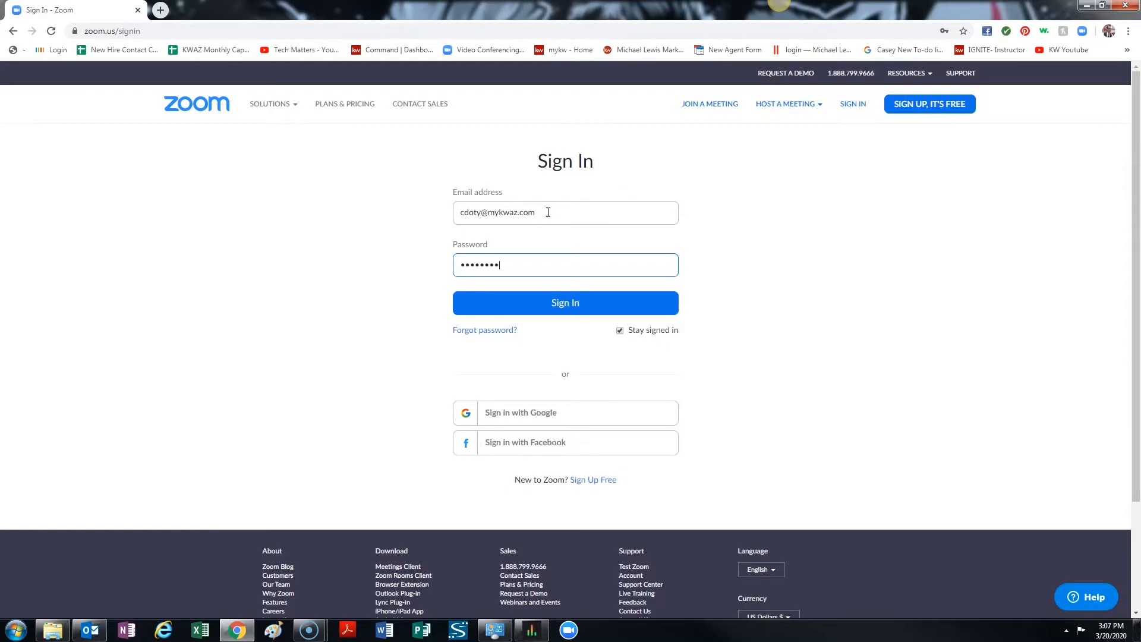
click(586, 299)
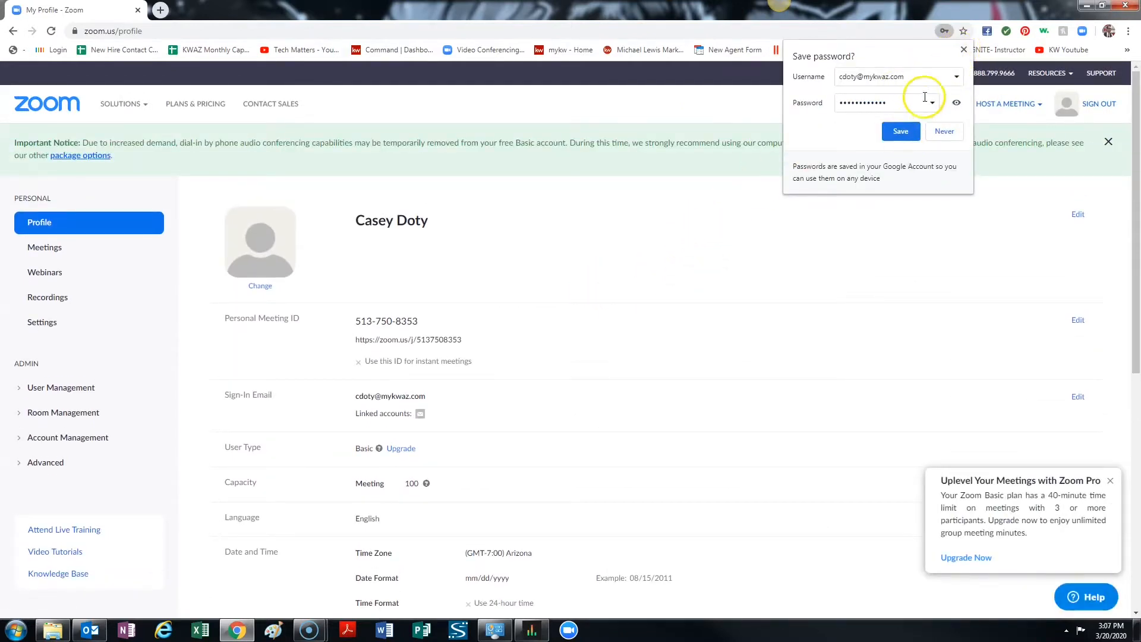
click(963, 50)
Start changing the picture on the Zoom profile page.
mouse_move(1007, 104)
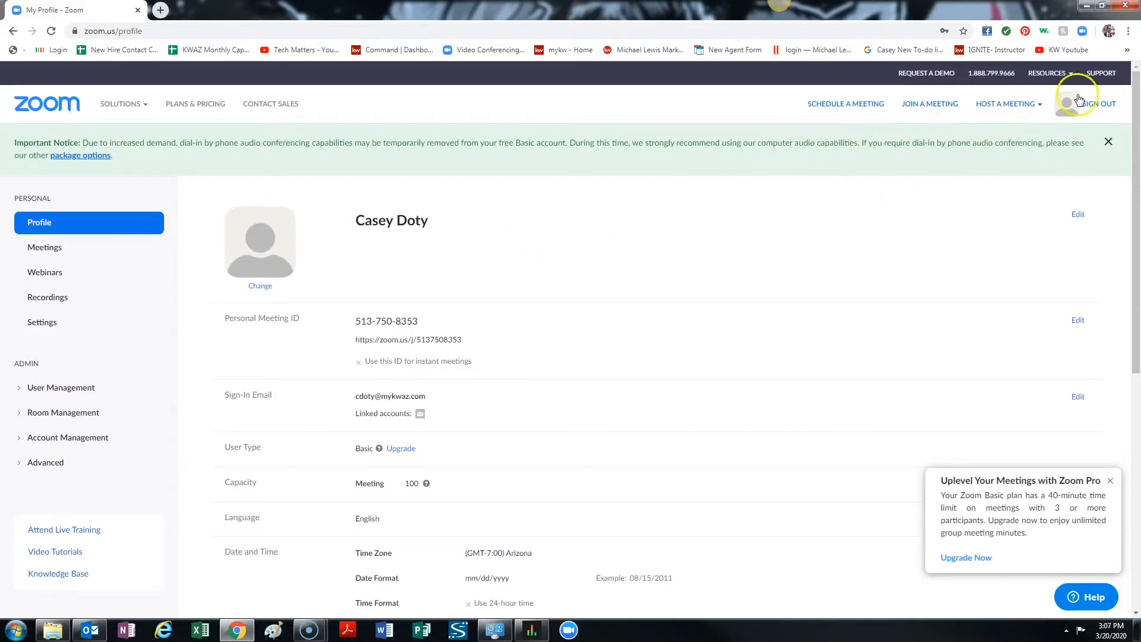
click(1069, 111)
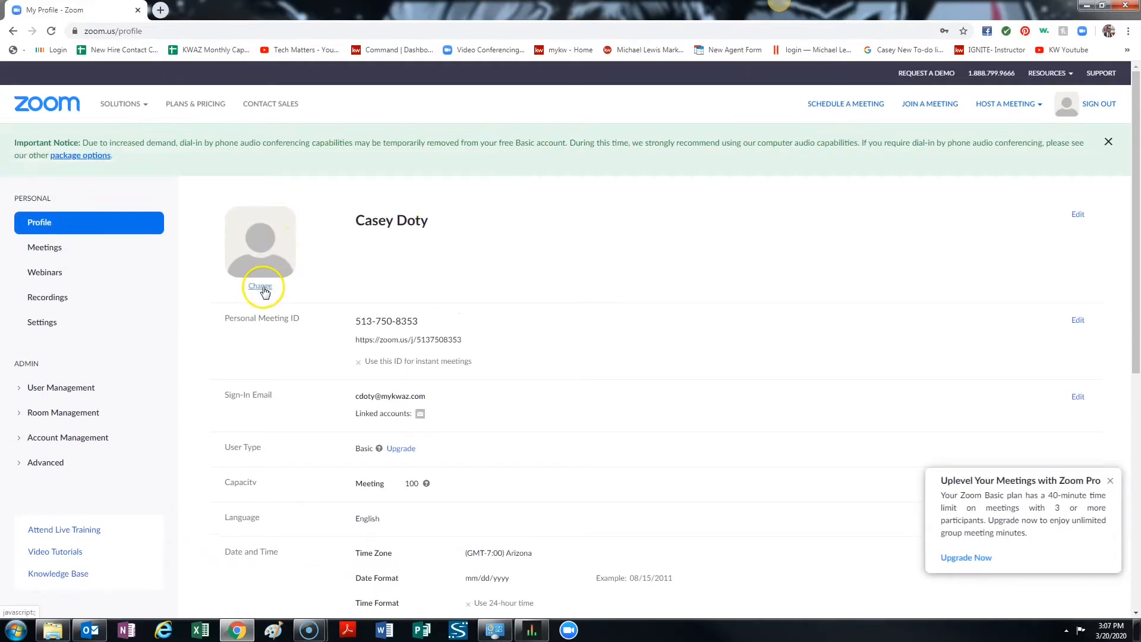
click(262, 288)
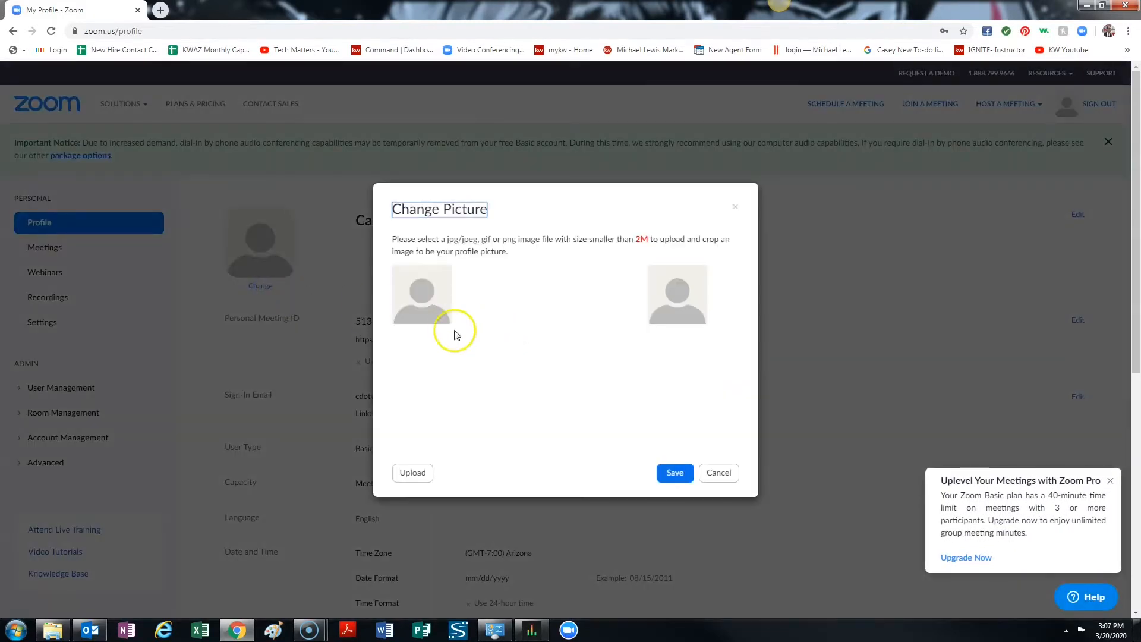
click(418, 306)
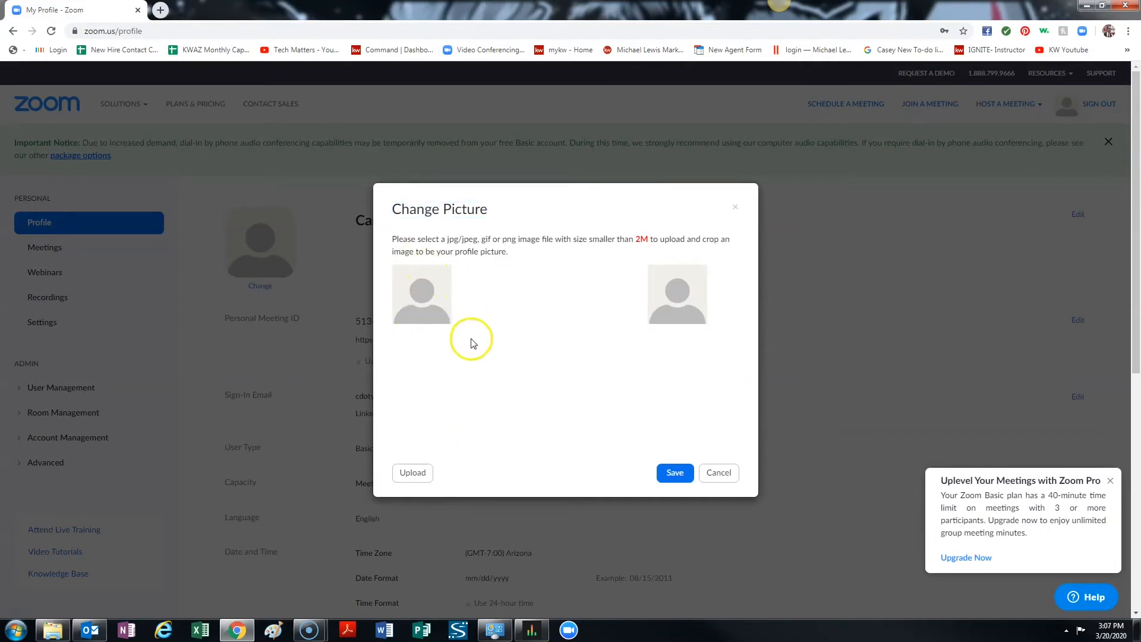
click(414, 473)
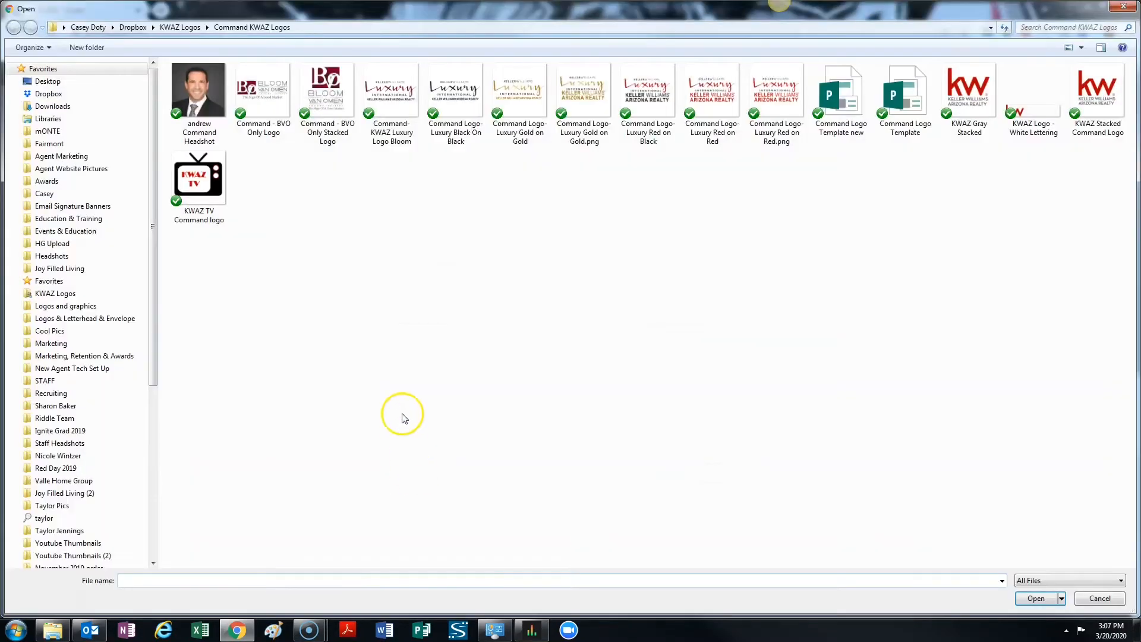
click(1115, 5)
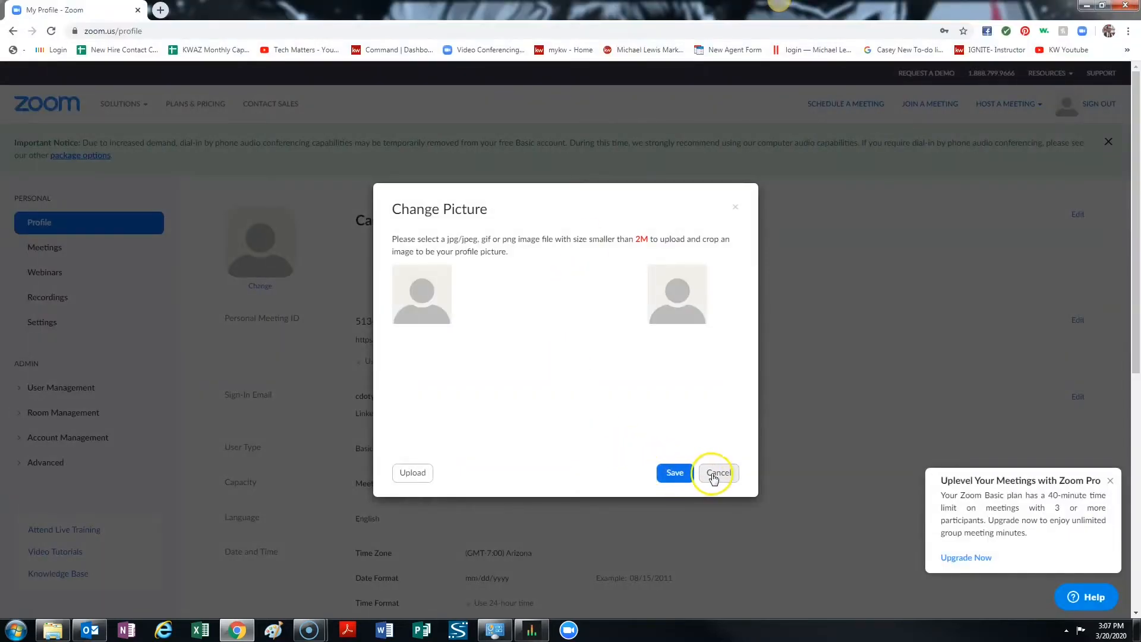
Upload the headshot photo from the Desktop folder as the new profile picture.
click(409, 473)
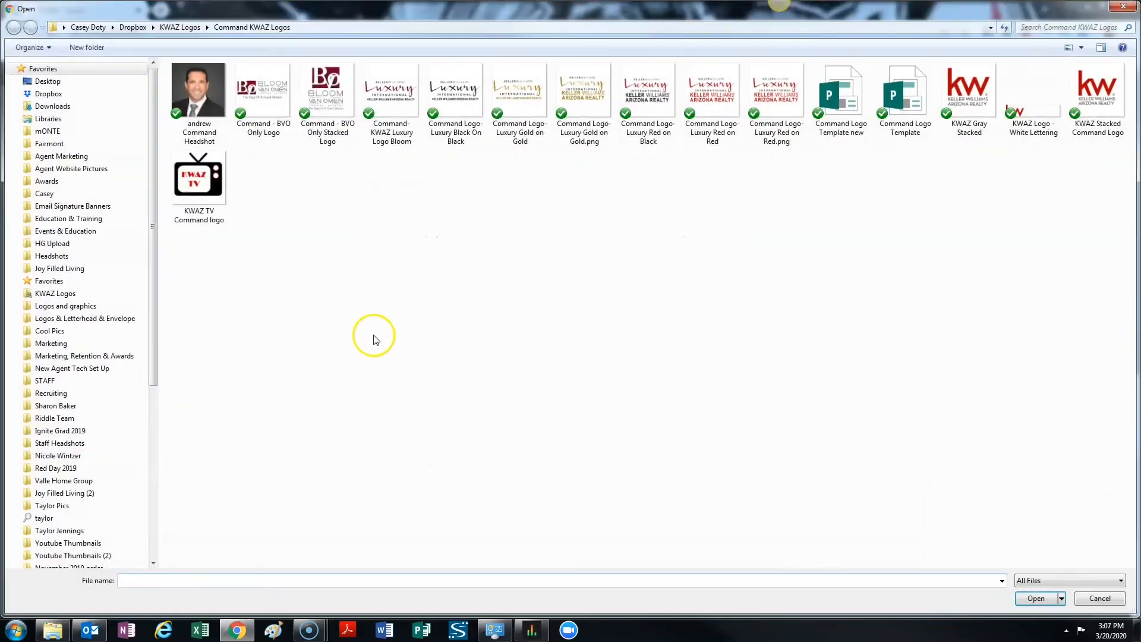
click(95, 82)
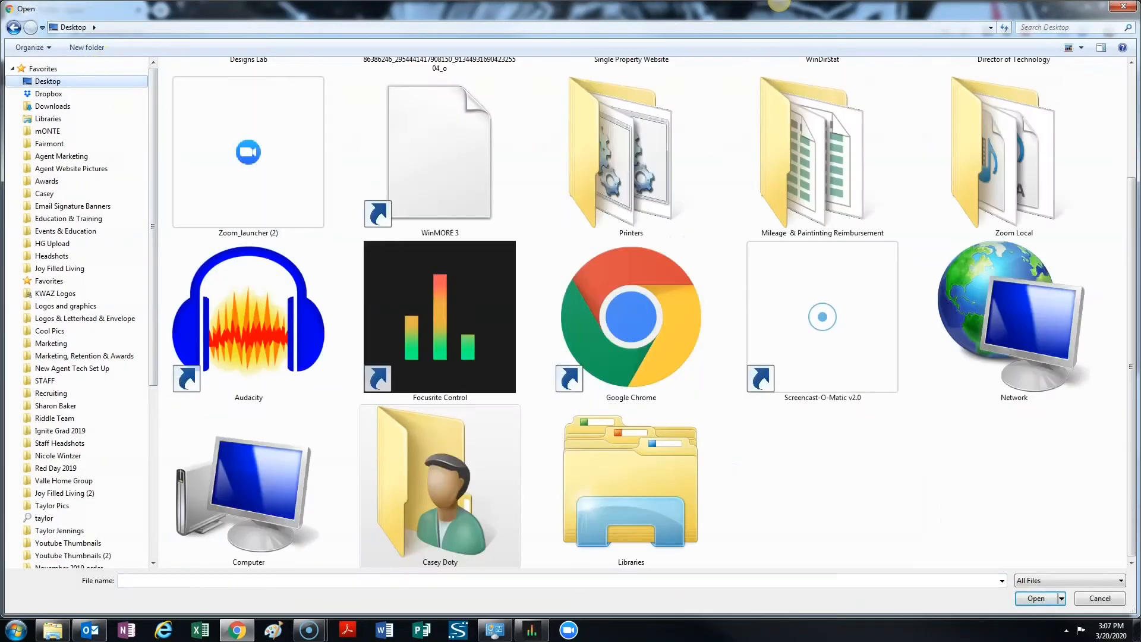
scroll(1103, 382, up, 3)
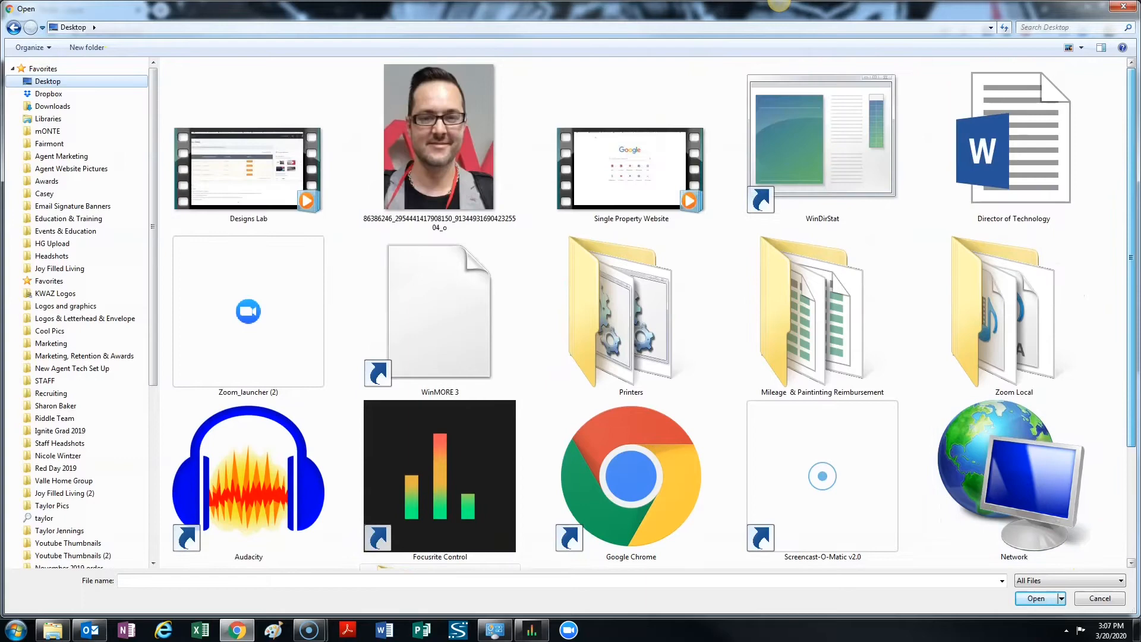
double_click(479, 131)
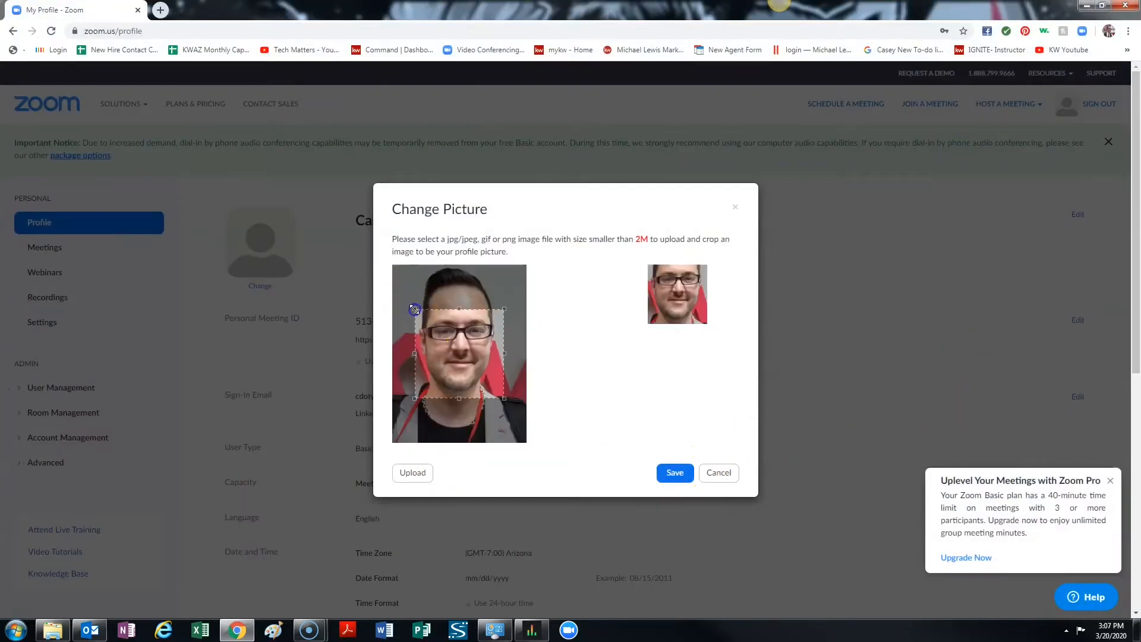
Enlarge the crop area to the photo's full width and upper edge, and save the profile picture.
drag(414, 308, 382, 265)
drag(505, 287, 526, 265)
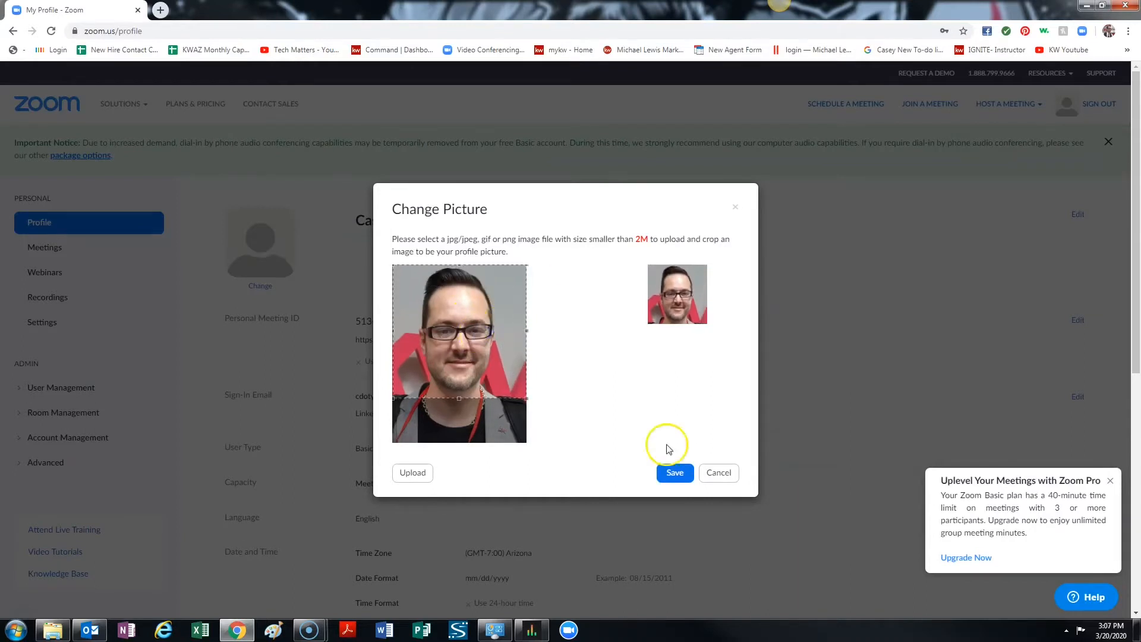
click(670, 473)
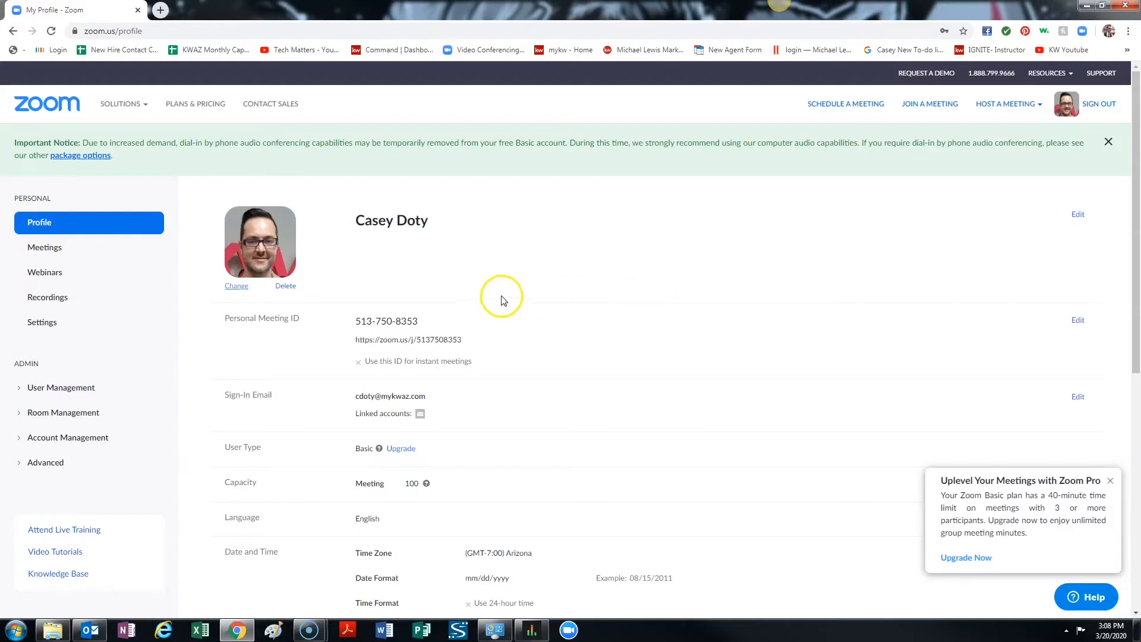
Review the meeting settings for host and participant video, audio type, join before host and passwords, then the In Meeting (Advanced) section.
click(43, 326)
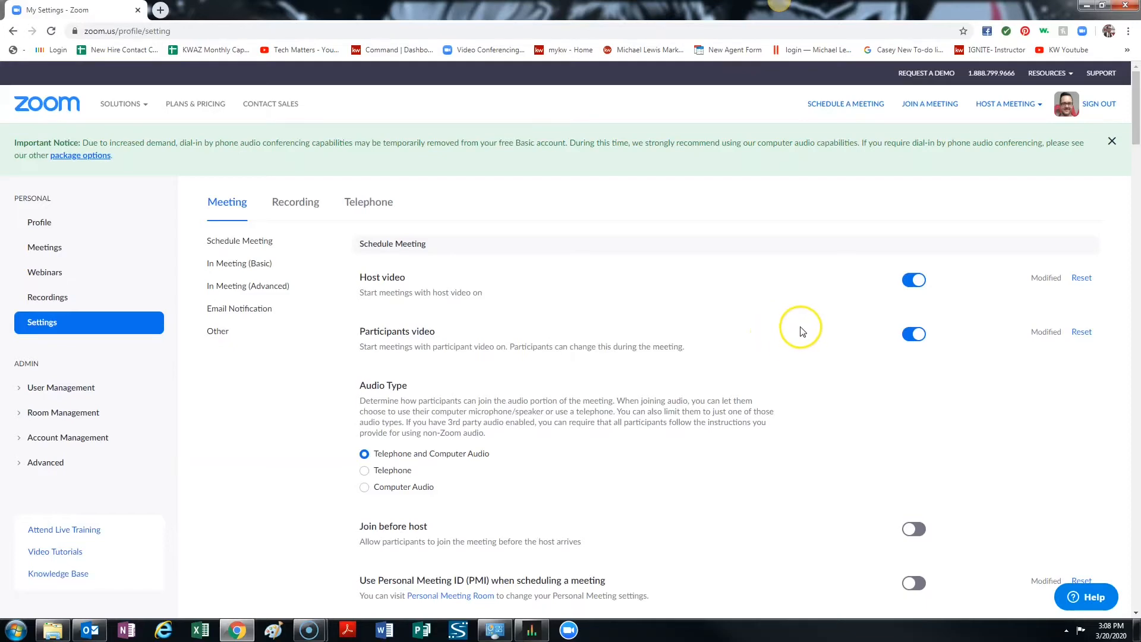
scroll(800, 329, down, 2)
scroll(801, 332, down, 1)
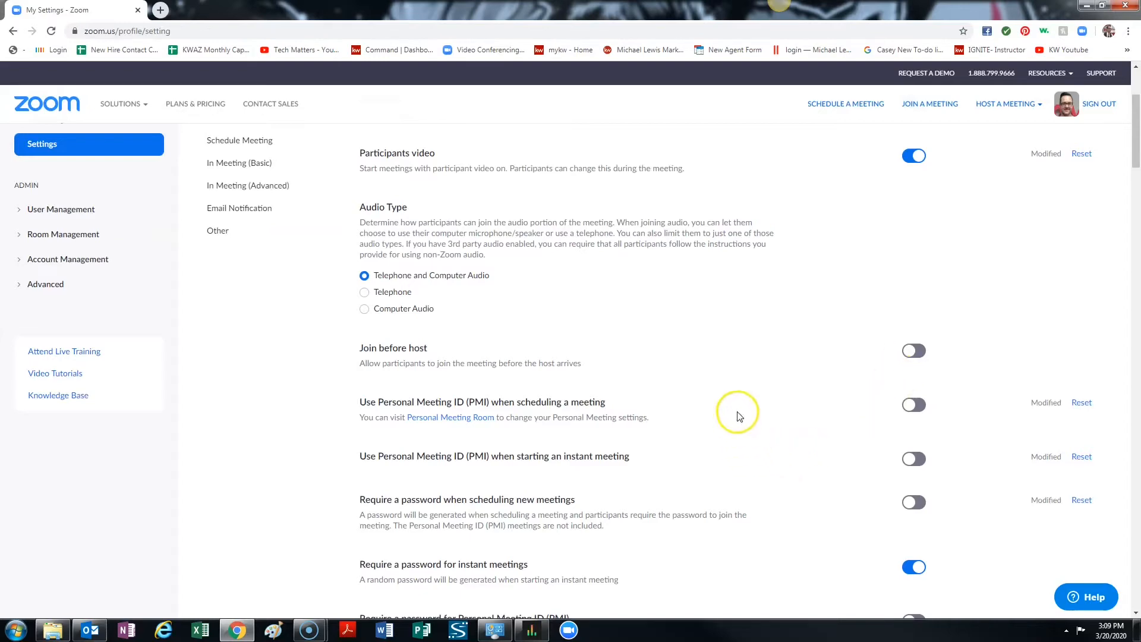
scroll(751, 380, down, 7)
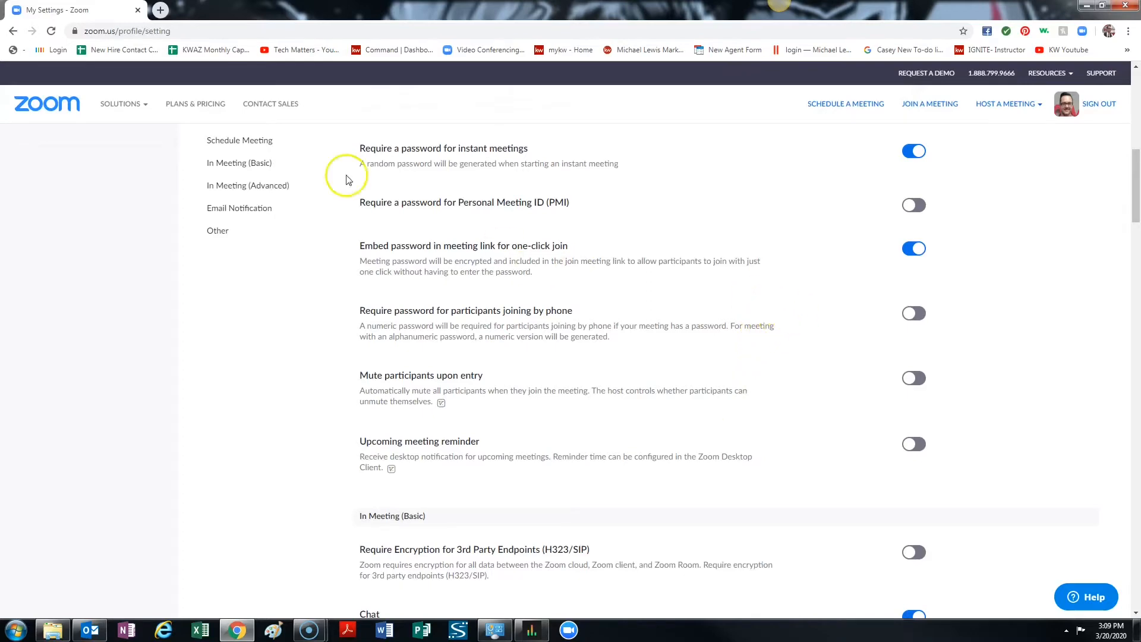
click(244, 186)
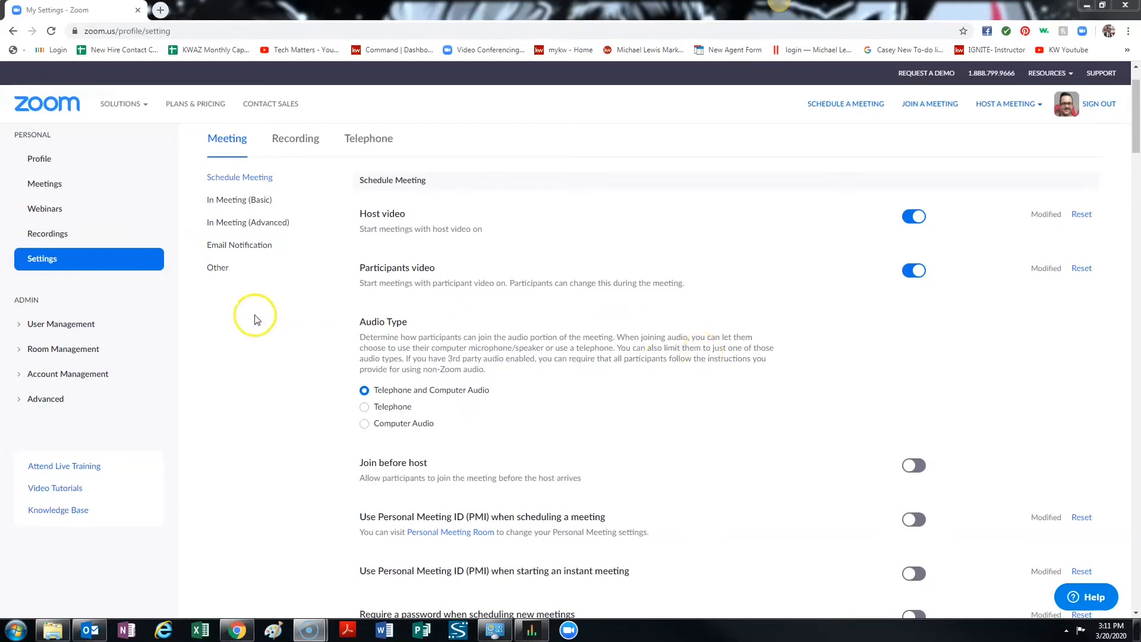
Start a meeting from the Personal Meeting Room and allow the browser to open the Zoom launcher.
click(45, 184)
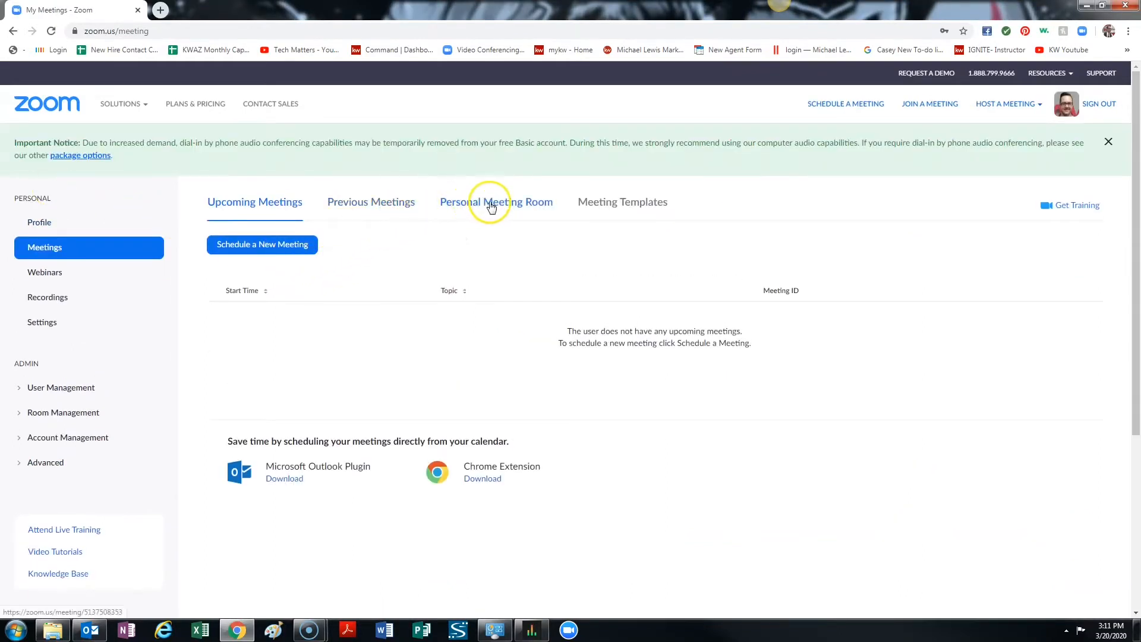
click(515, 207)
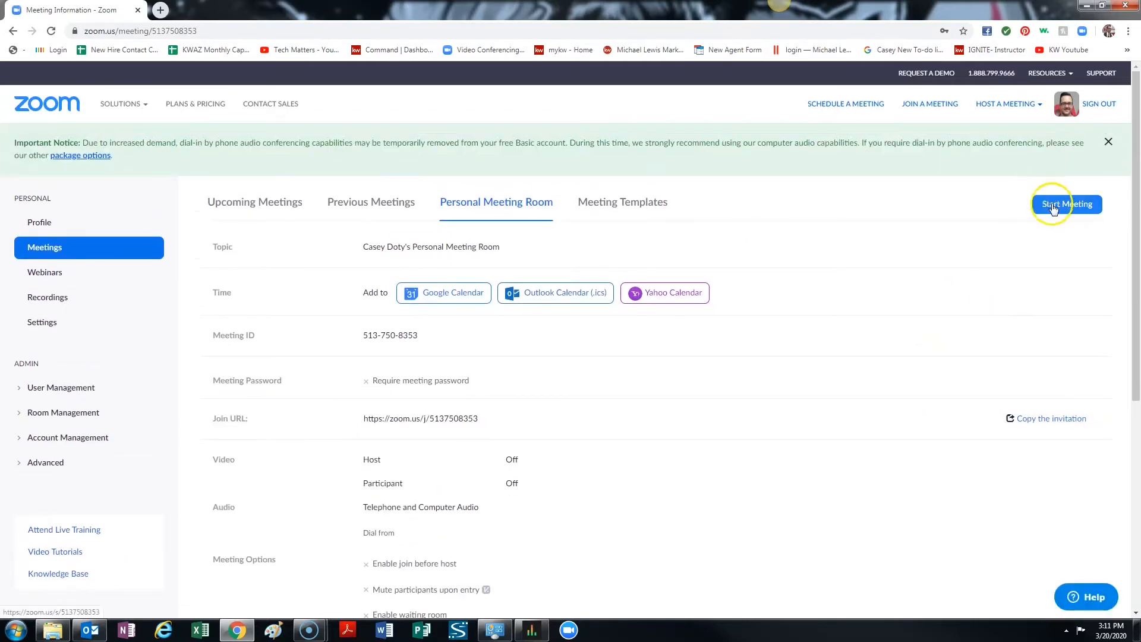
click(1051, 205)
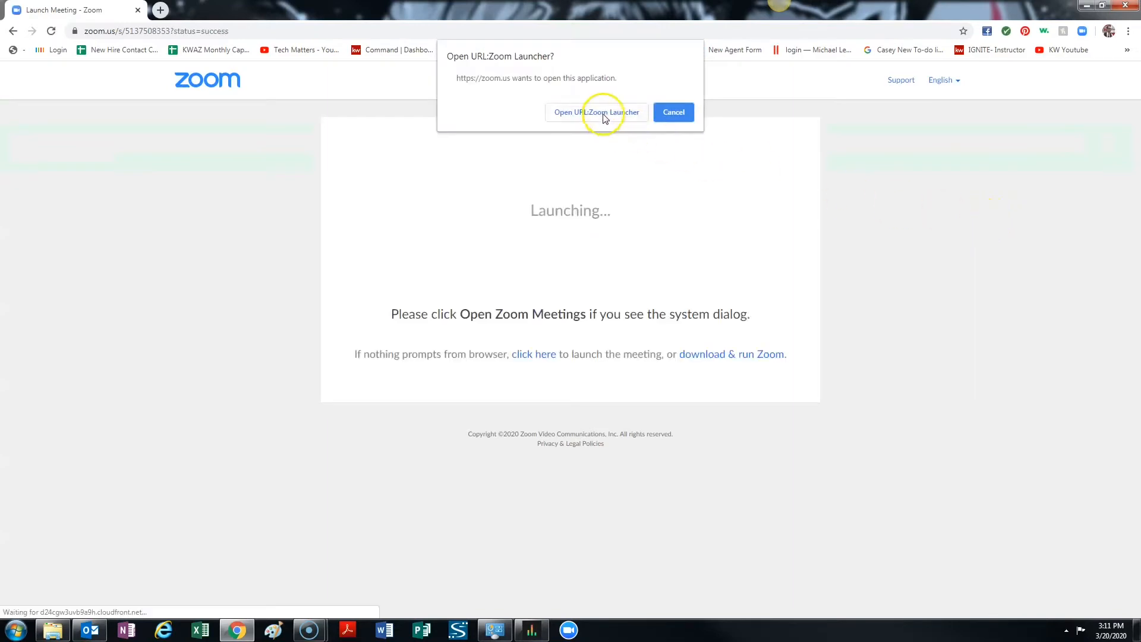
click(605, 114)
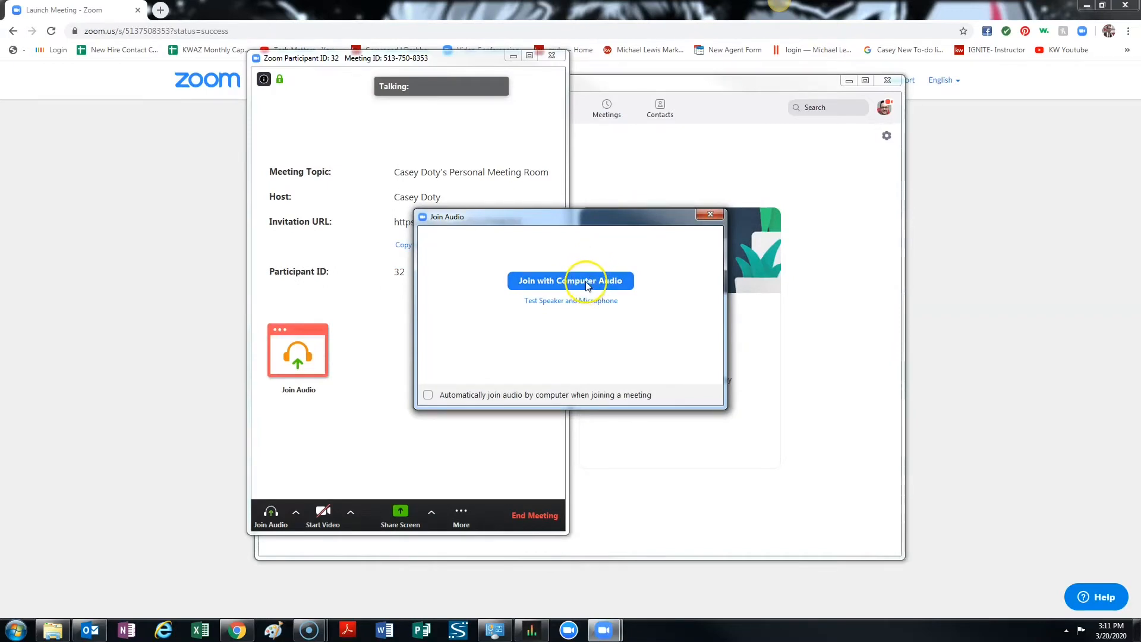
Join the meeting with computer audio, and turn on the camera video in the maximized meeting window.
click(587, 284)
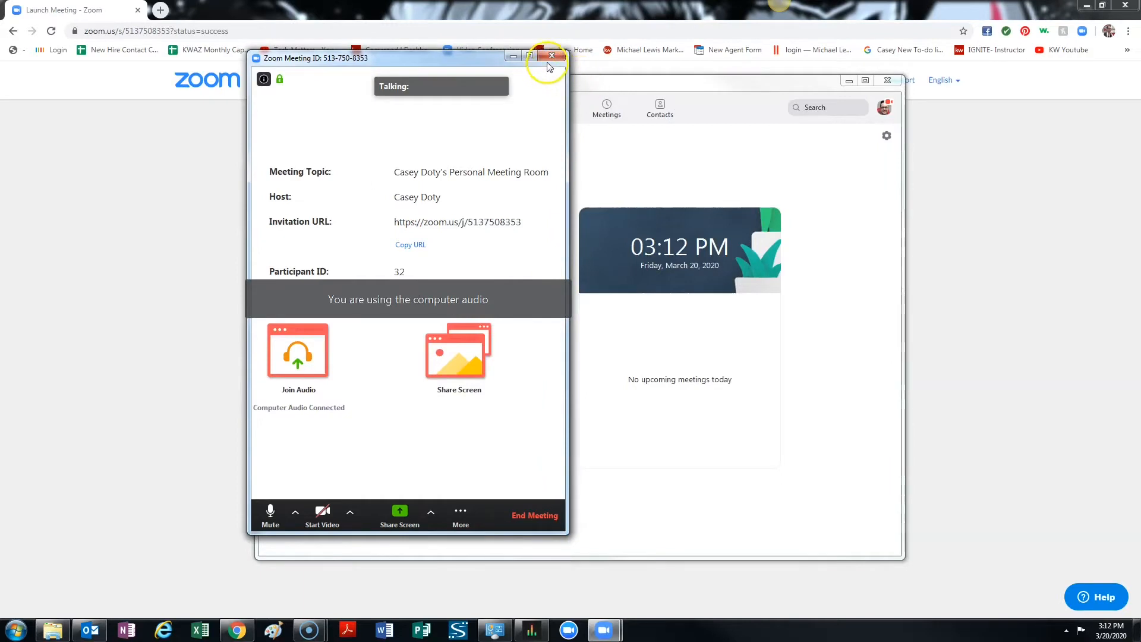
click(530, 56)
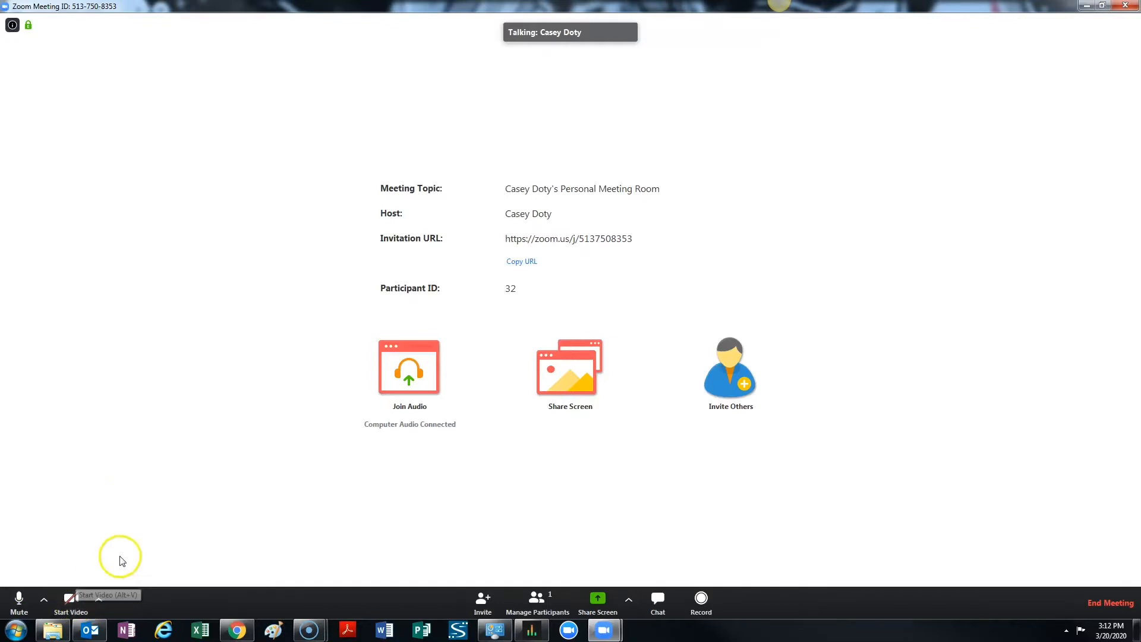
click(78, 599)
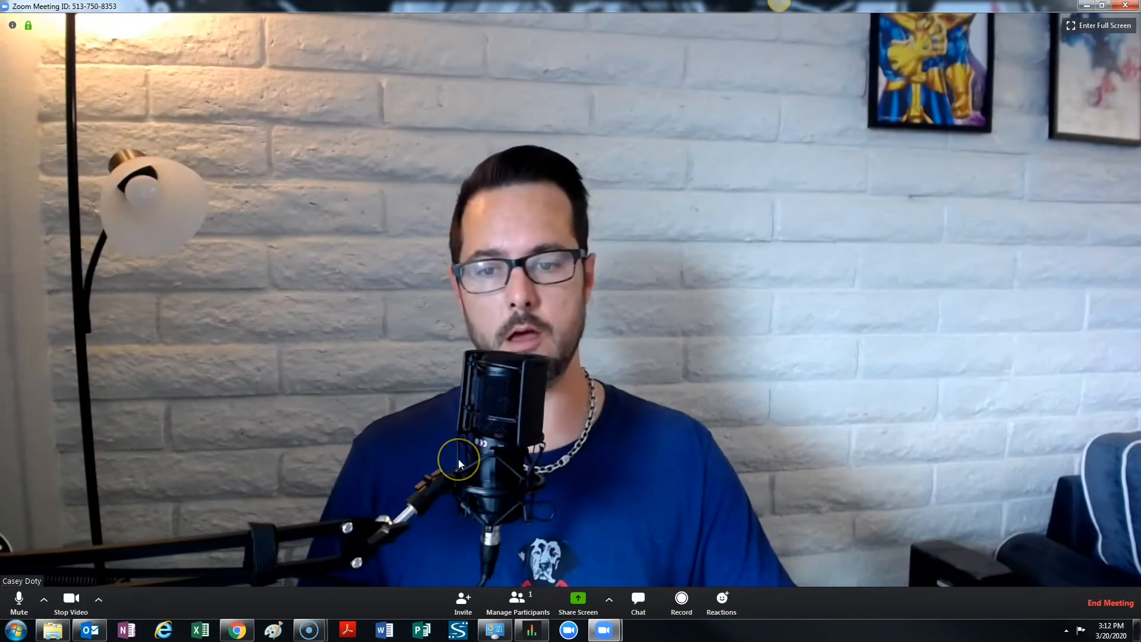
Show the meeting's microphone and speaker choices.
click(44, 599)
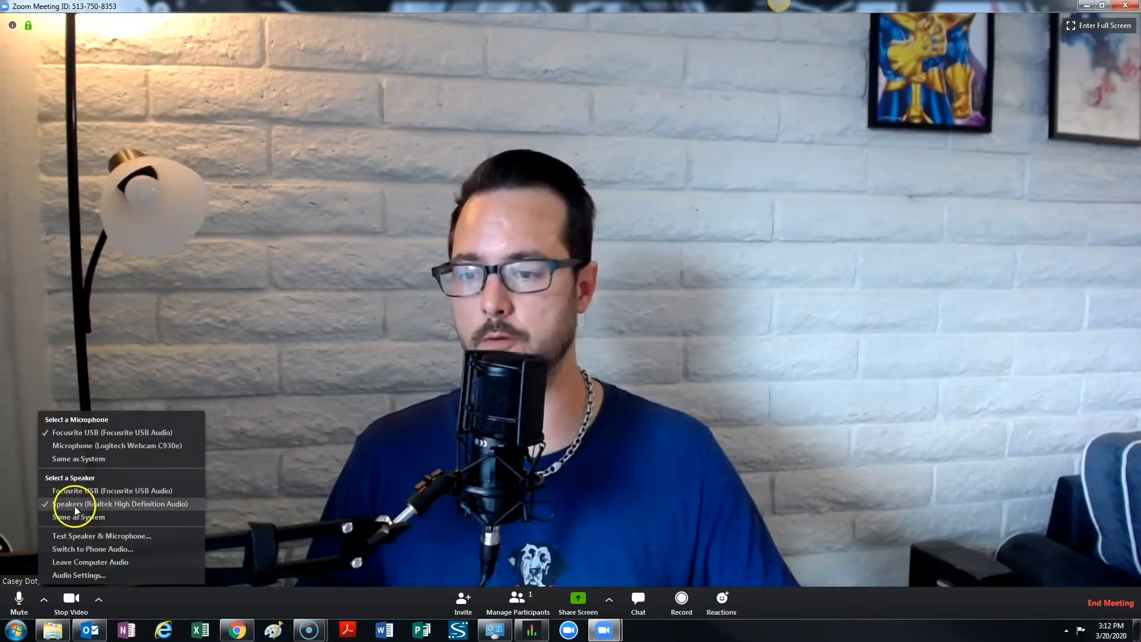
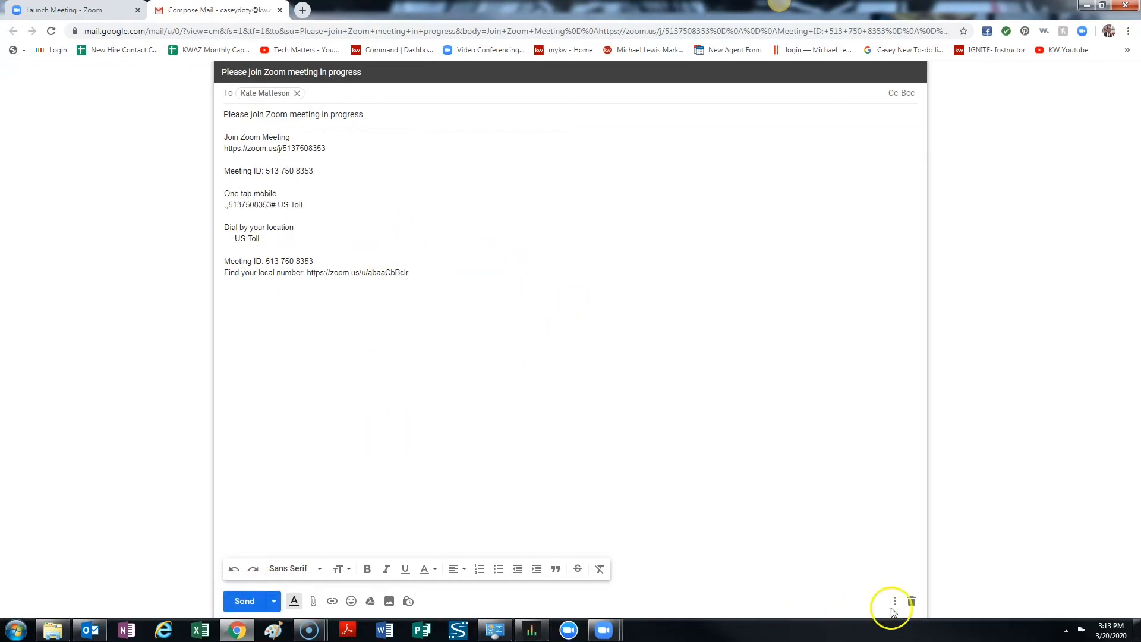
Discard the invitation email draft and minimize the browser to return to the meeting window.
click(911, 601)
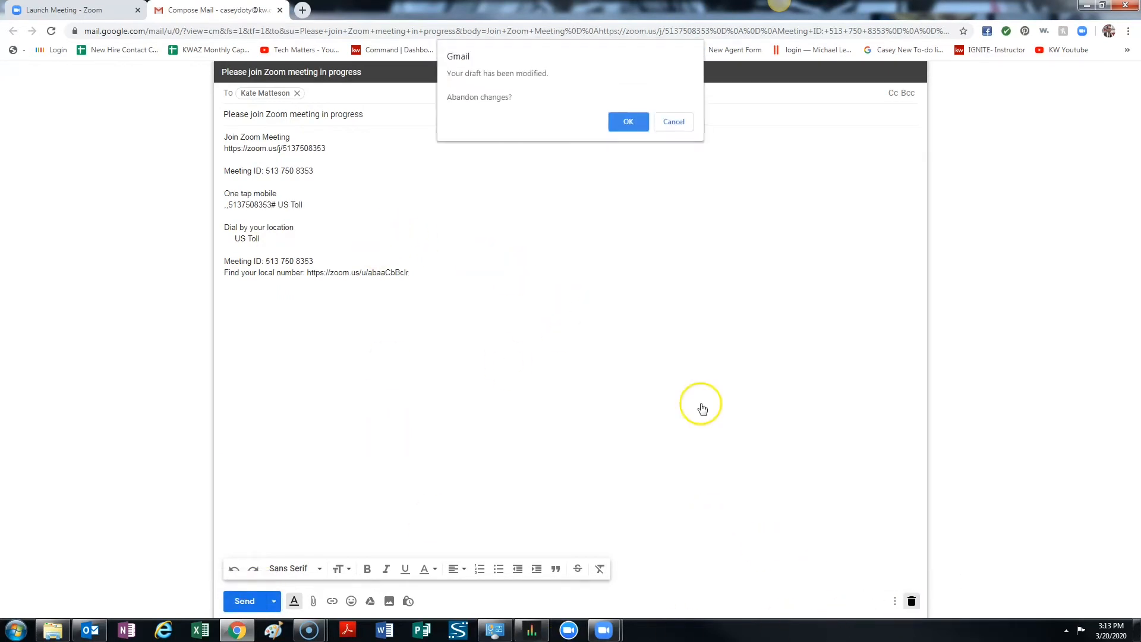
click(630, 119)
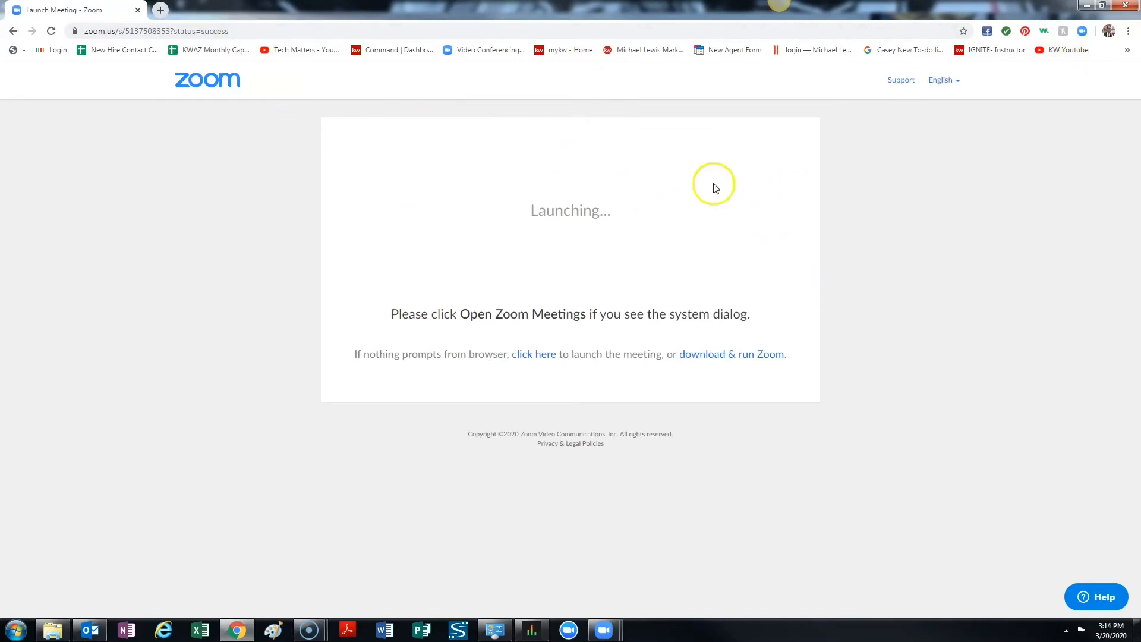
click(1085, 6)
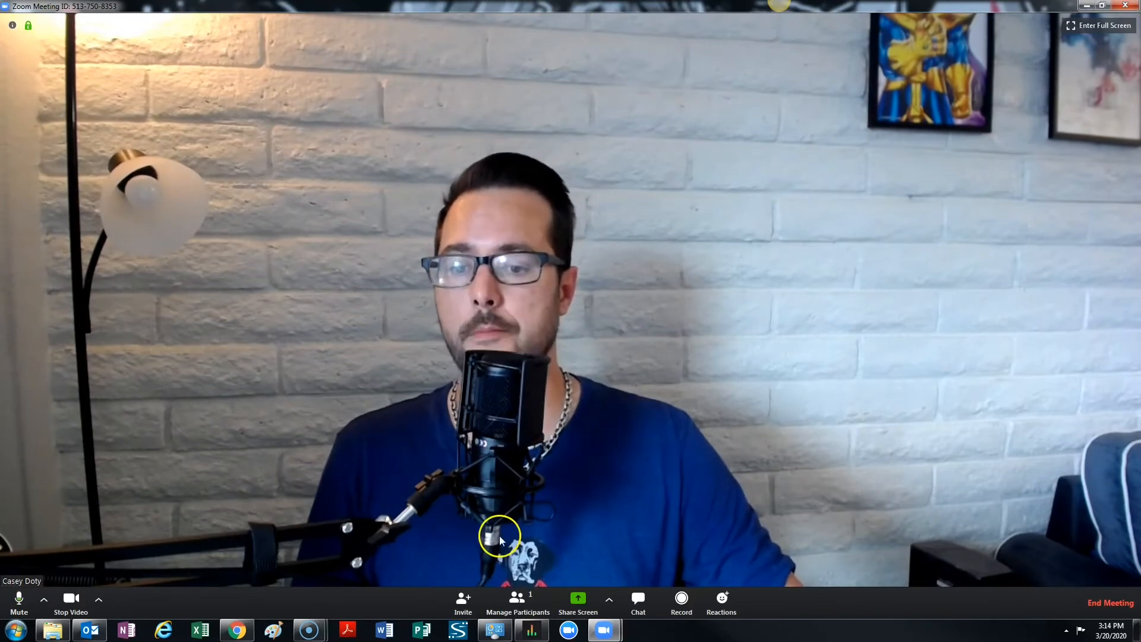
Show the meeting's participants list, and mute and unmute the host's own microphone.
click(522, 600)
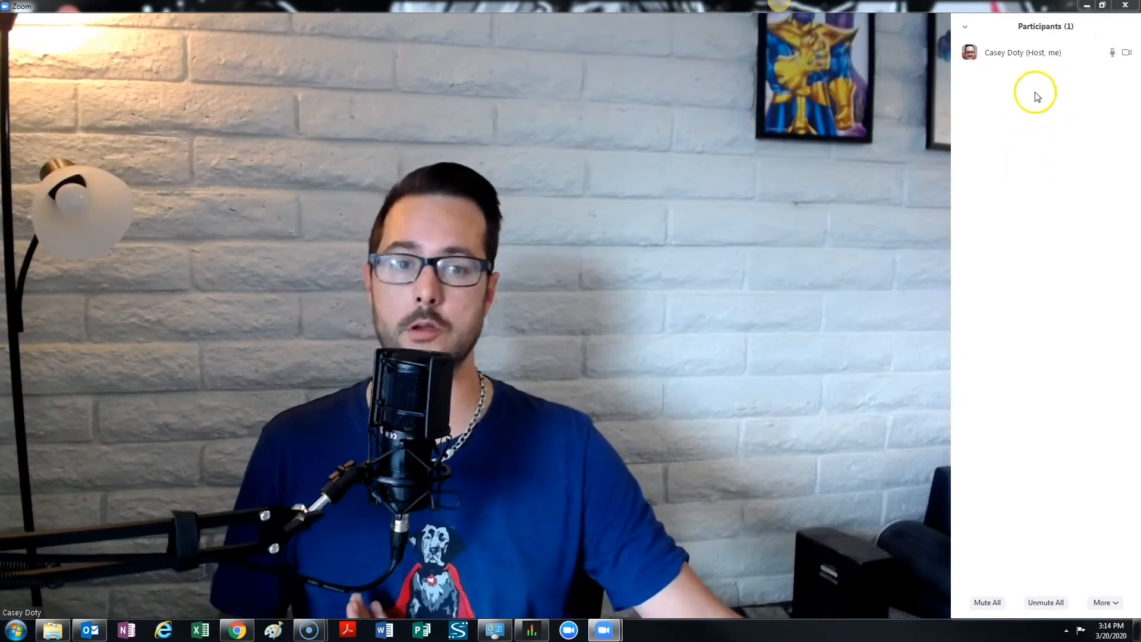
mouse_move(393, 346)
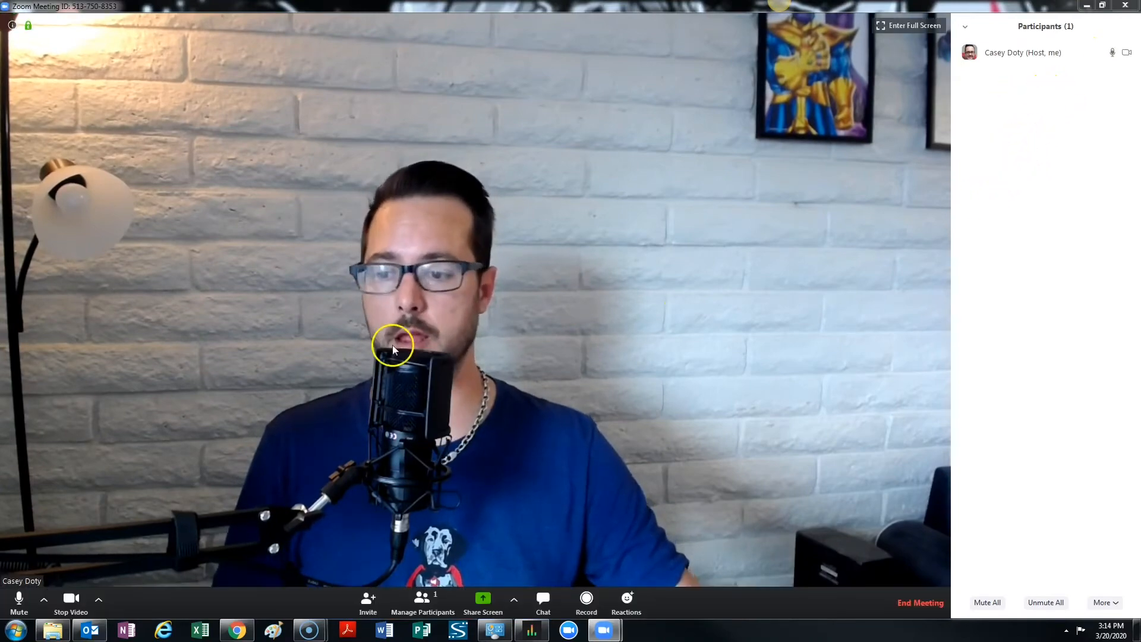
click(21, 600)
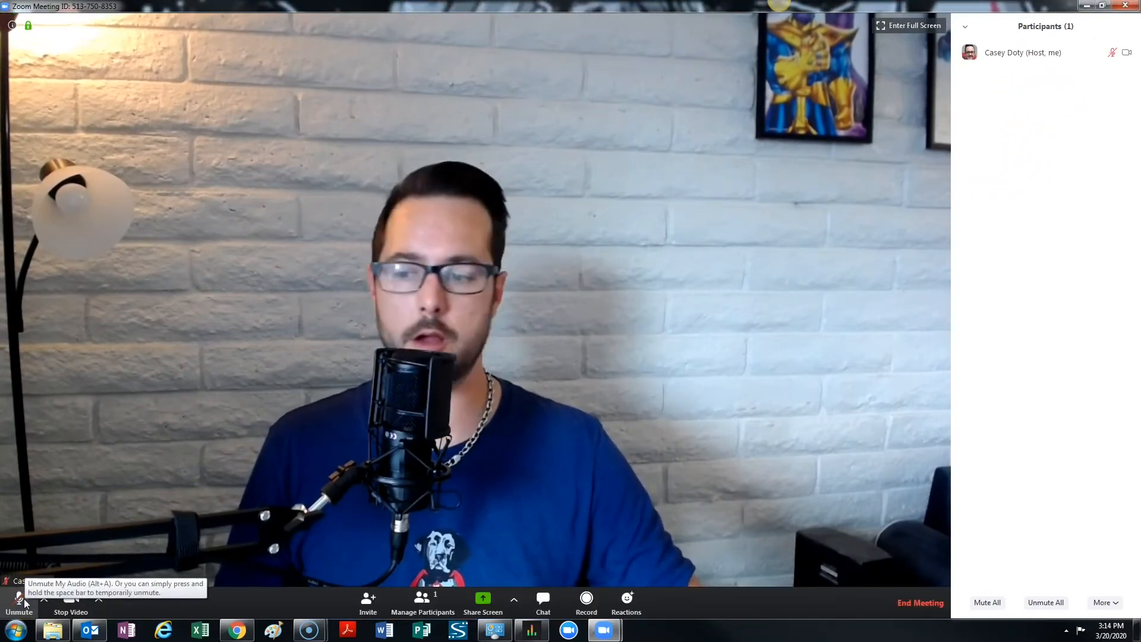
click(20, 599)
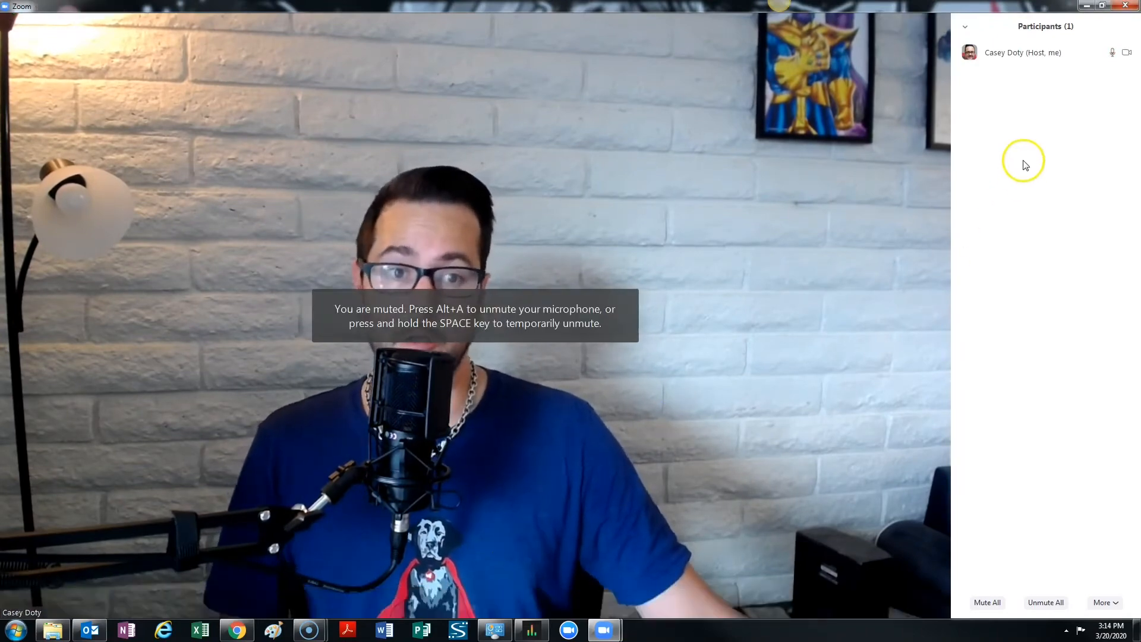
Start recording the meeting and stop the recording.
click(586, 599)
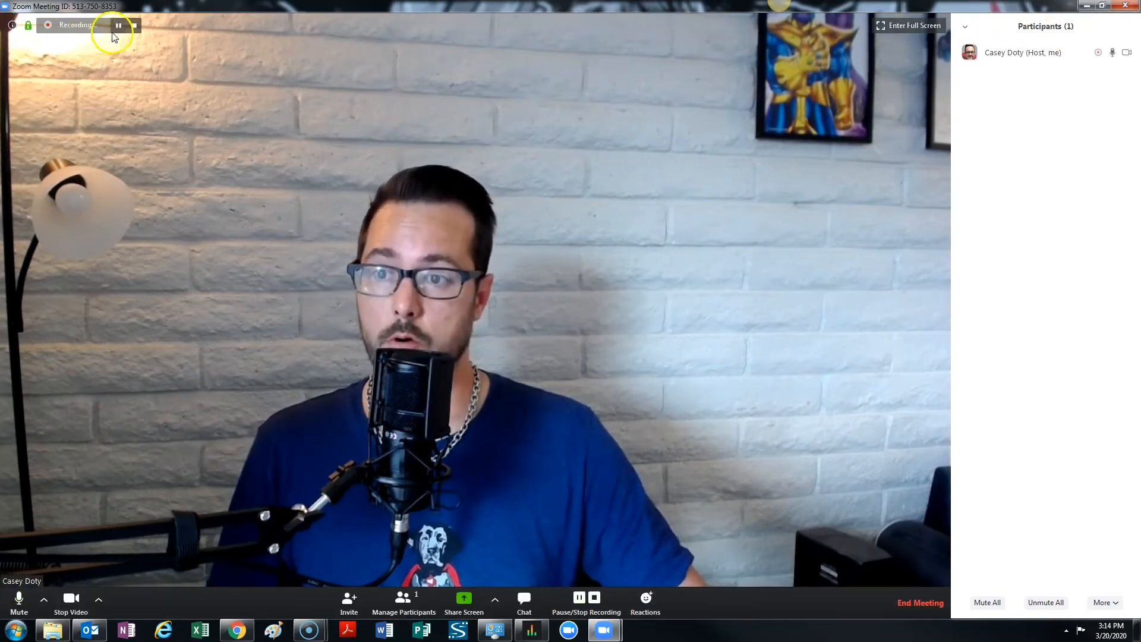
click(134, 25)
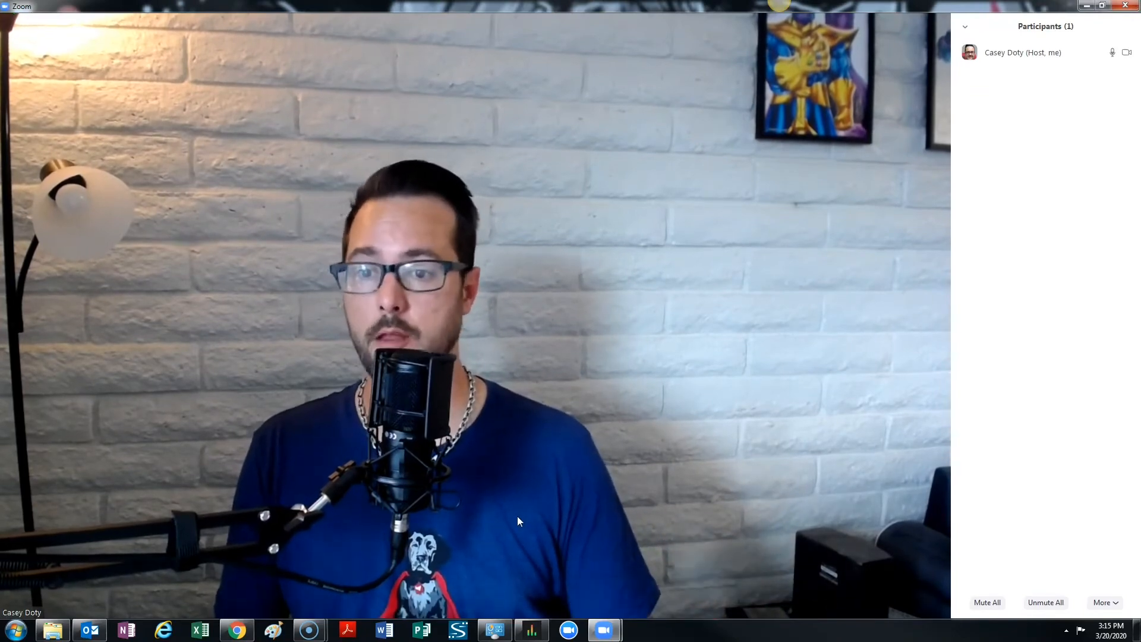
Share Screen 2 with the meeting participants.
mouse_move(543, 560)
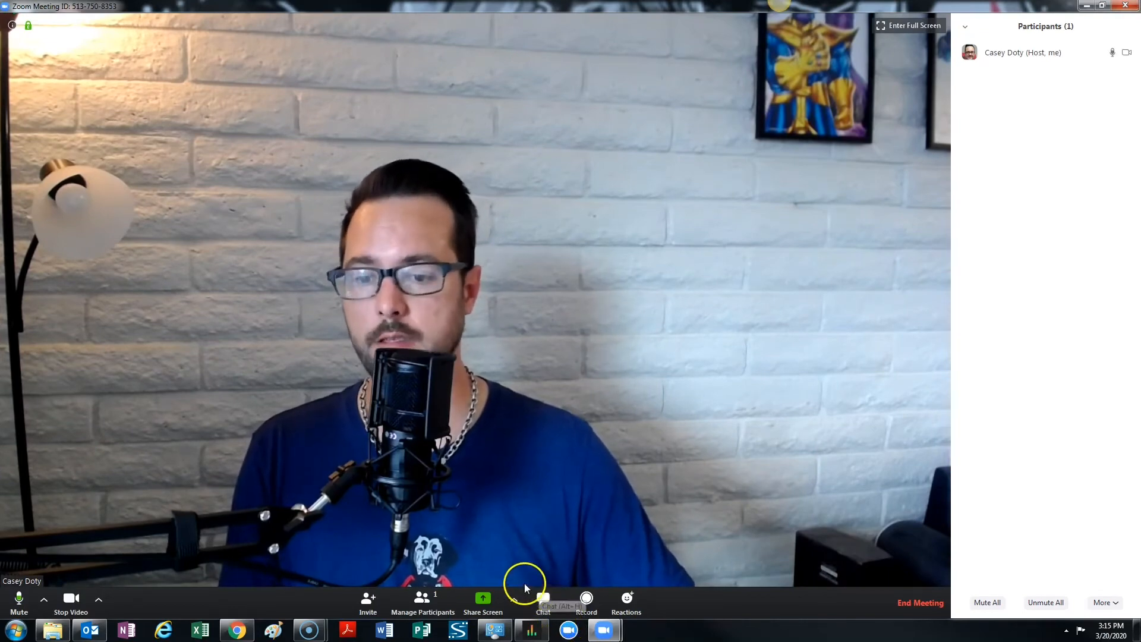
click(486, 599)
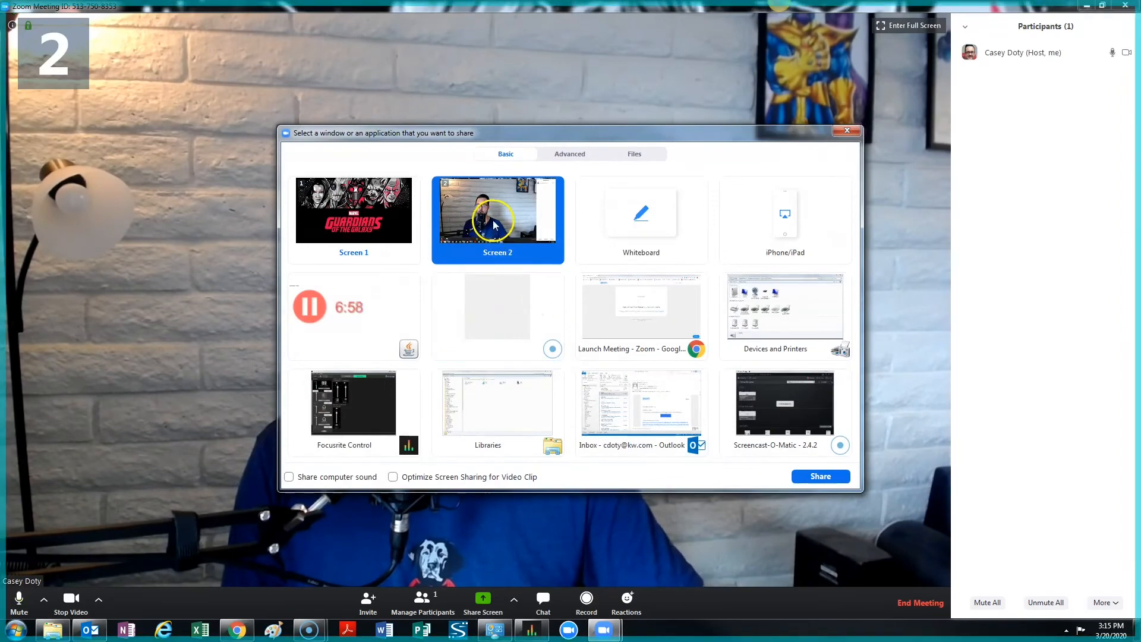
click(818, 476)
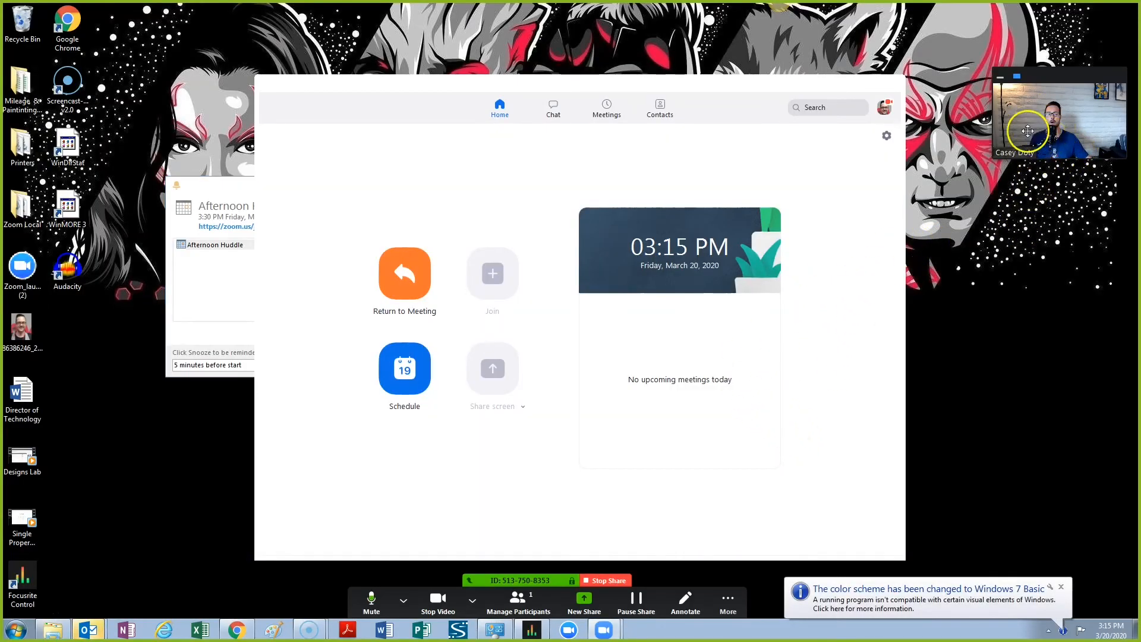
Move the floating video thumbnail higher on the shared desktop and minimize the Zoom home window.
drag(1069, 83, 1066, 27)
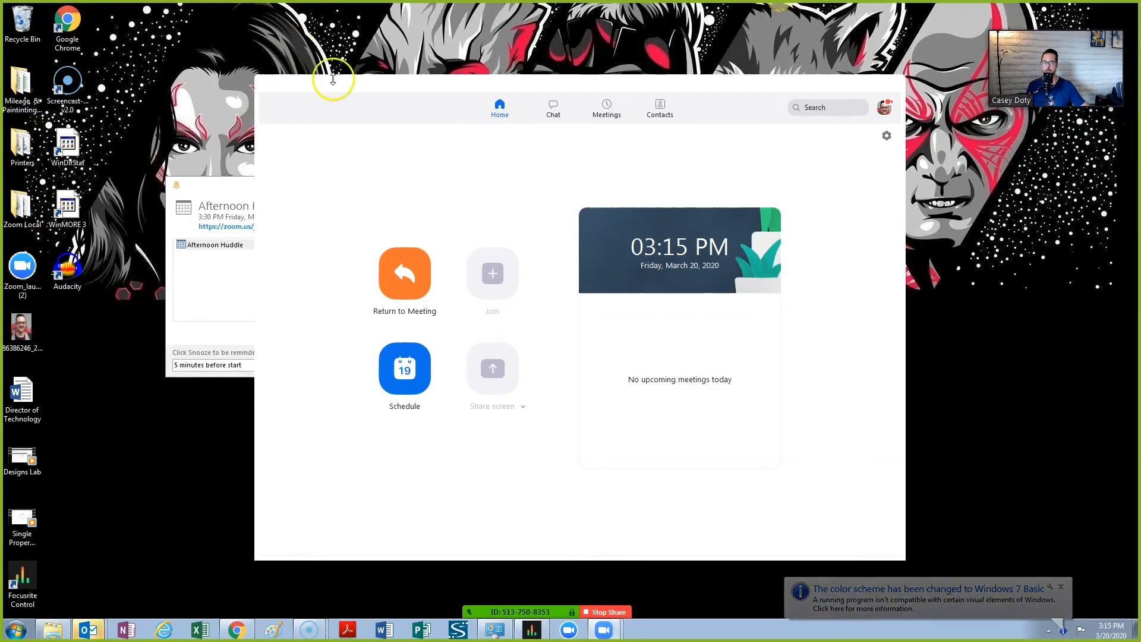
click(394, 104)
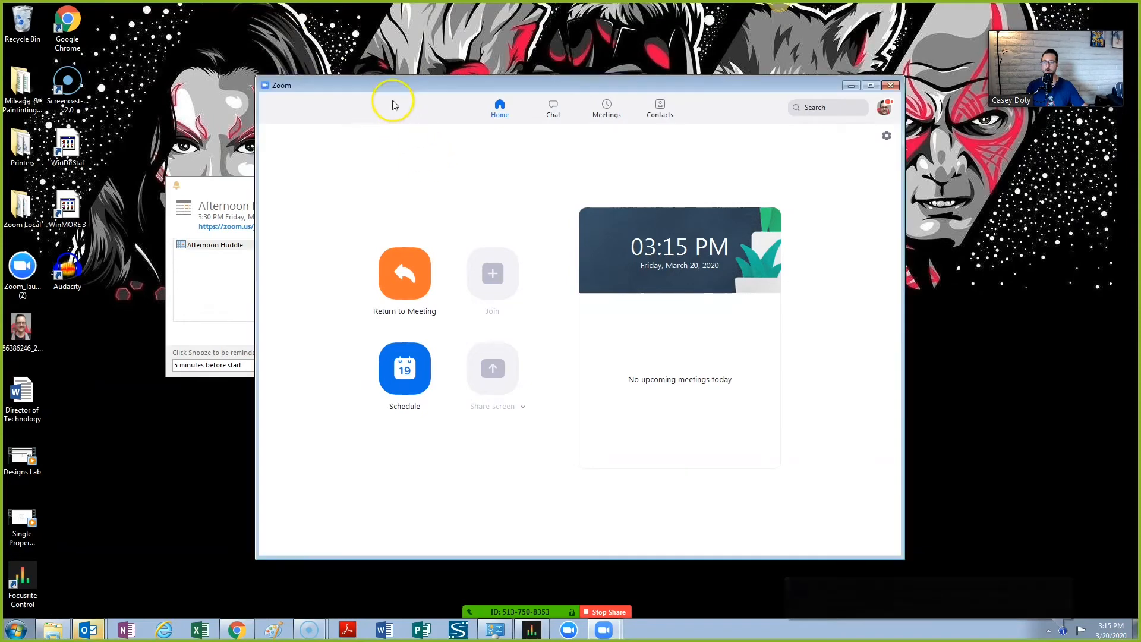
click(851, 86)
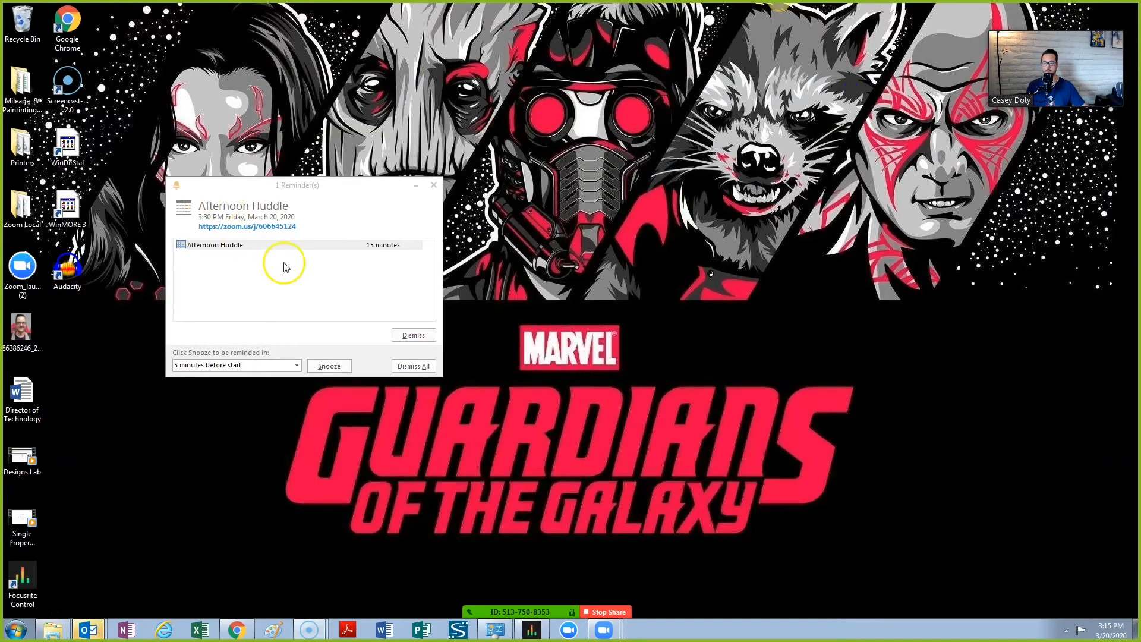
Switch to Chrome and show a new blank tab on the shared screen, and stop the screen share.
click(236, 629)
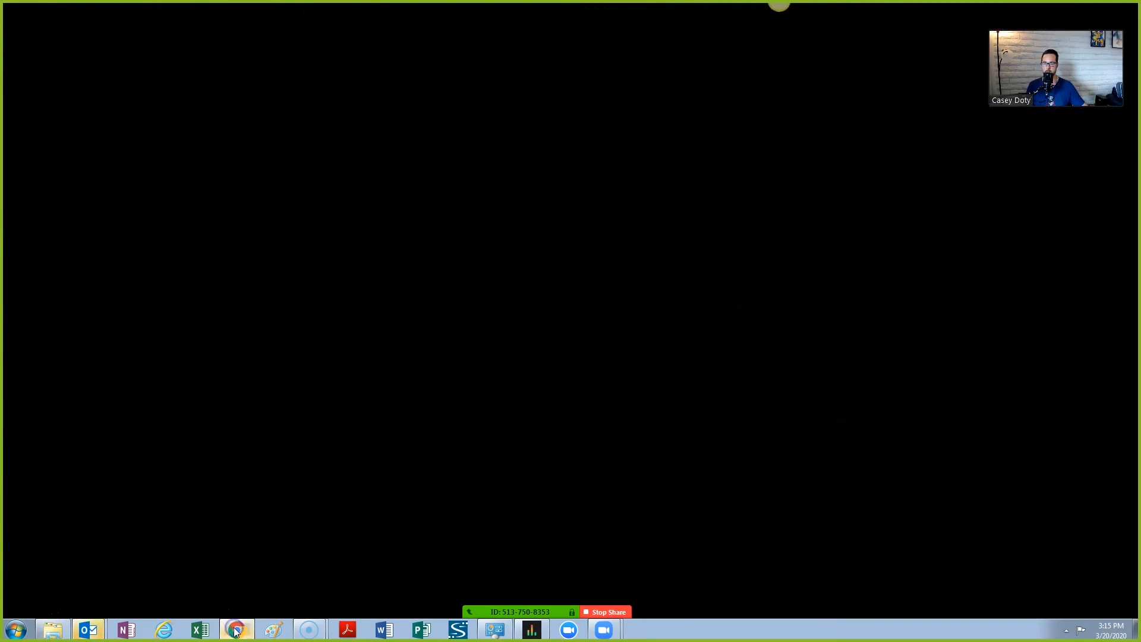
click(168, 11)
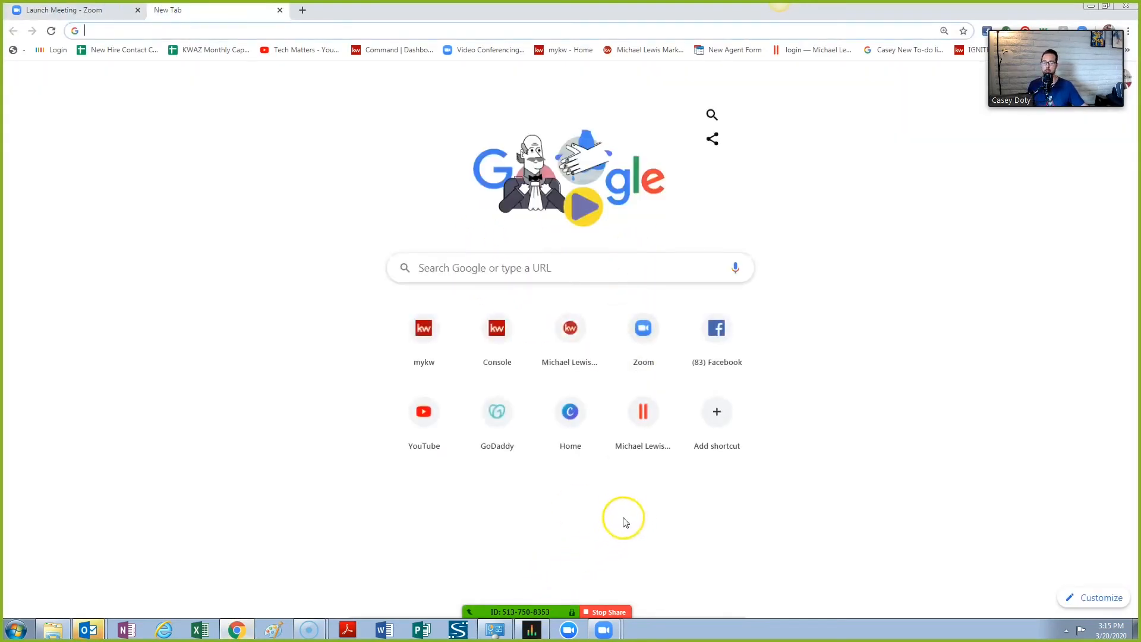
click(609, 612)
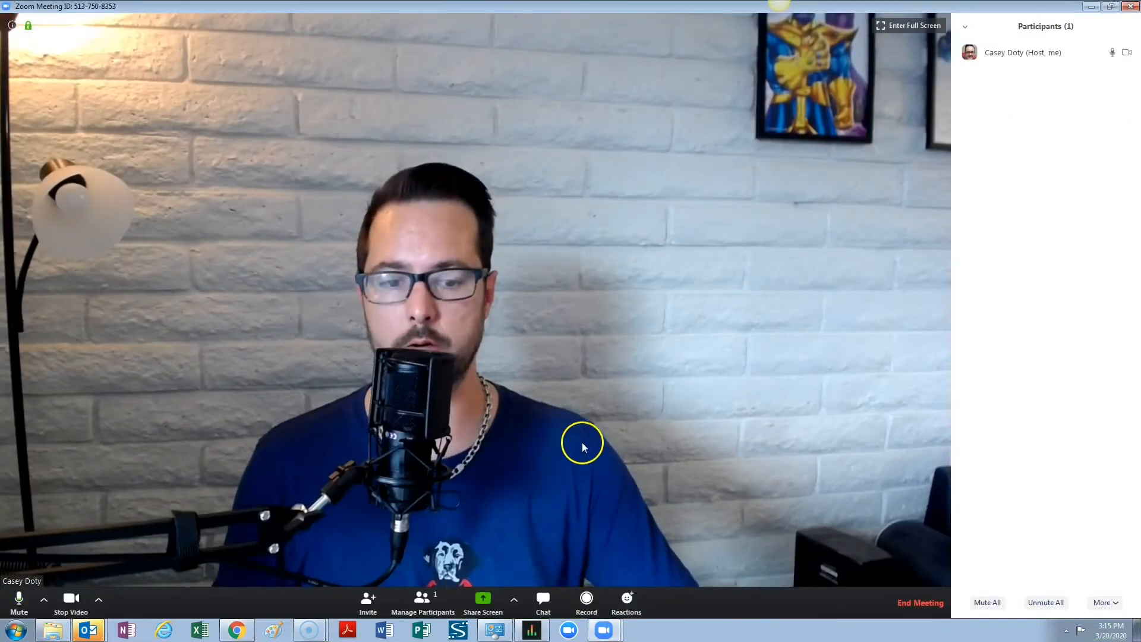
End the meeting for all participants.
click(915, 606)
click(919, 603)
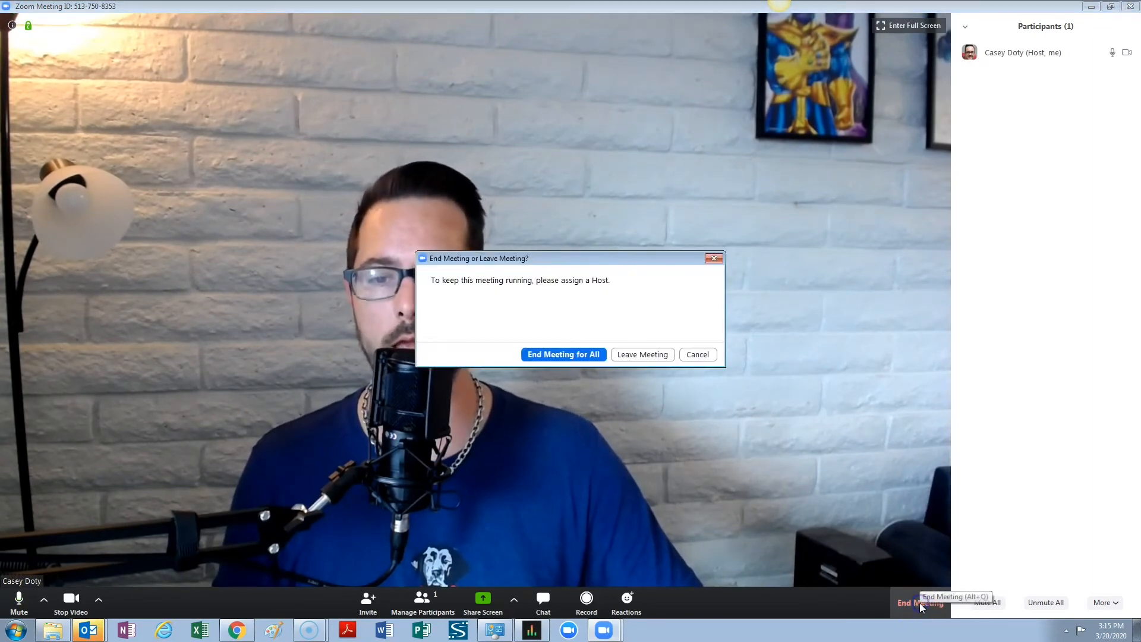
click(585, 354)
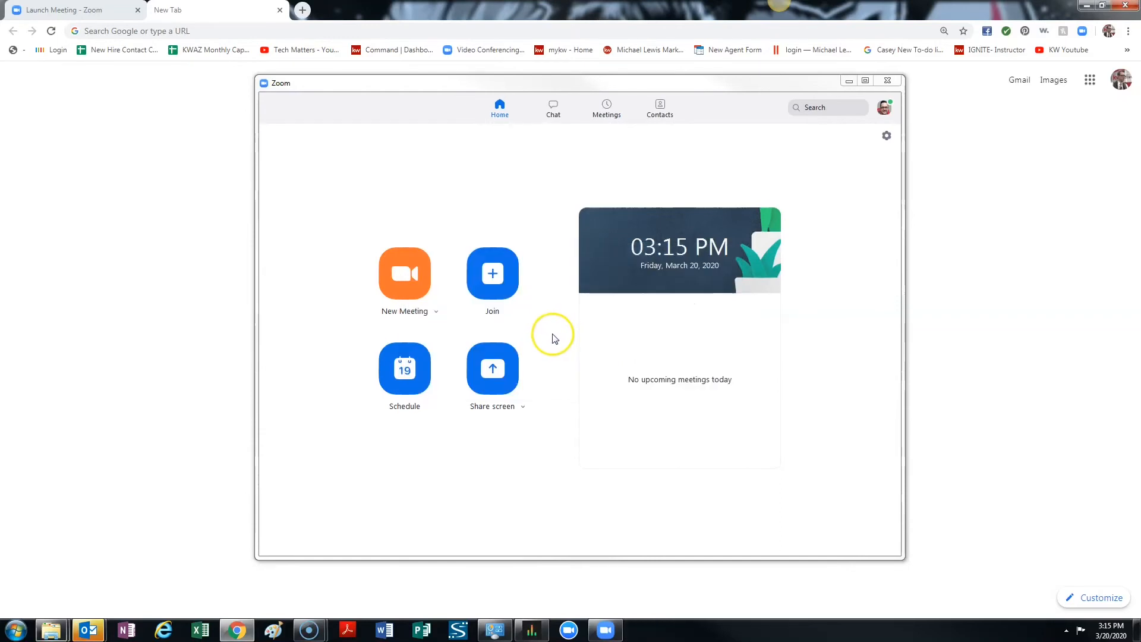
Open zoom.us in the new browser tab and begin scheduling a meeting from the account's profile page.
click(957, 272)
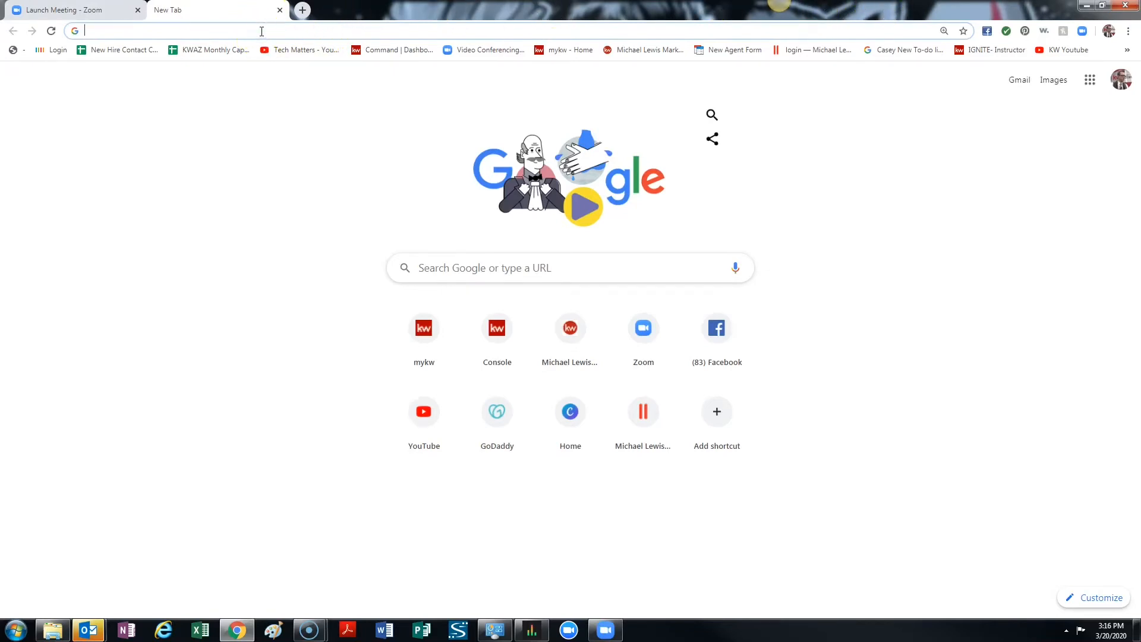
text(zoom)
text(.us)
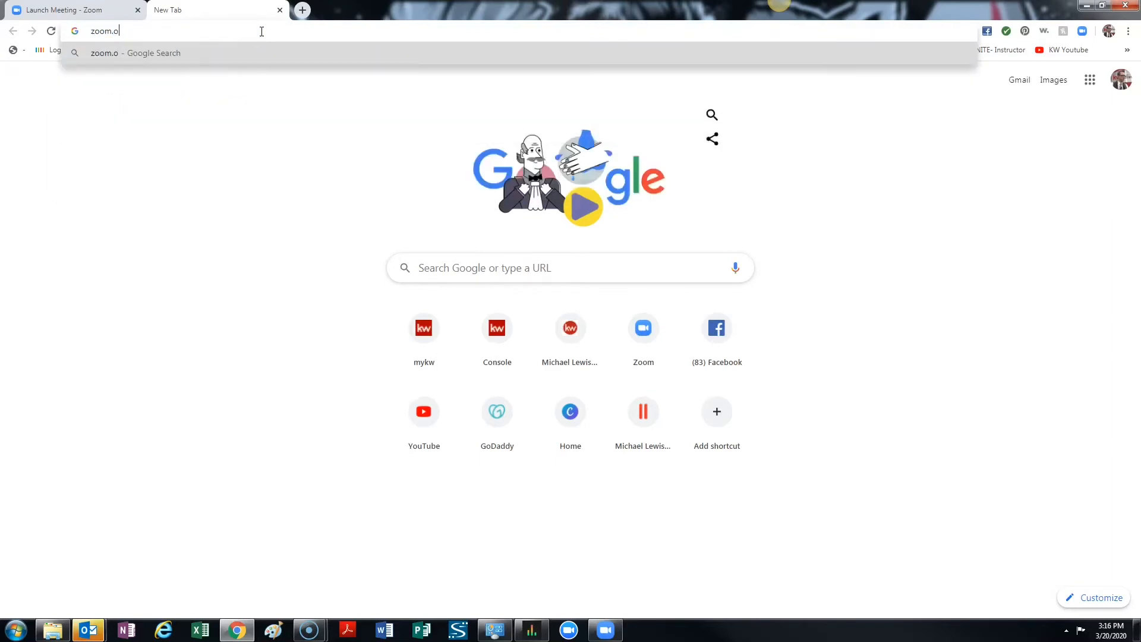
key(Return)
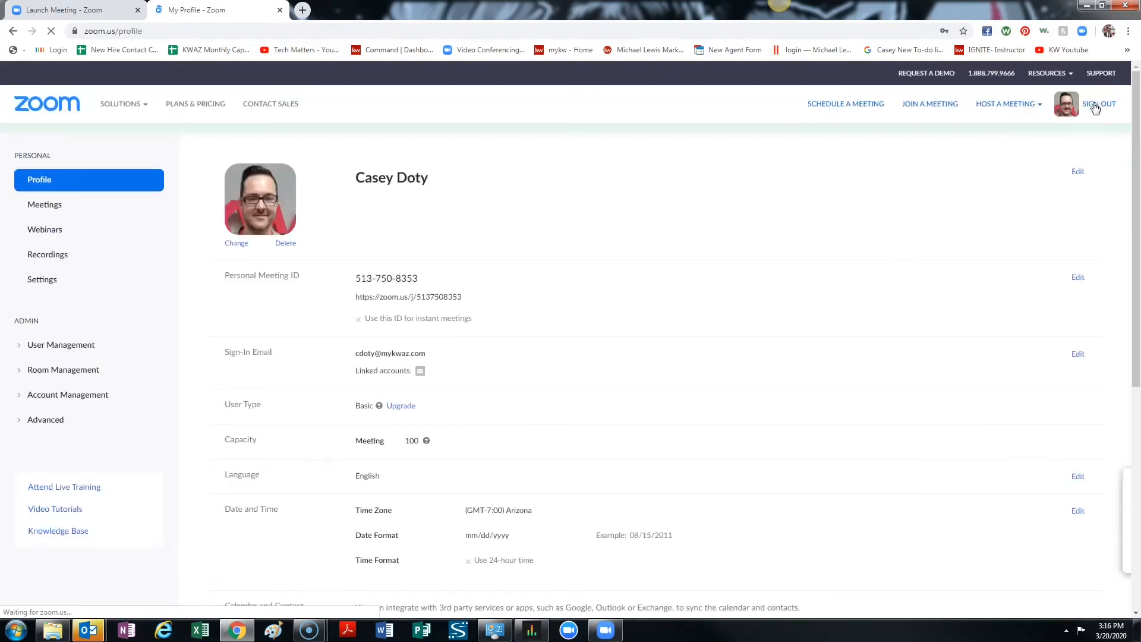
click(893, 117)
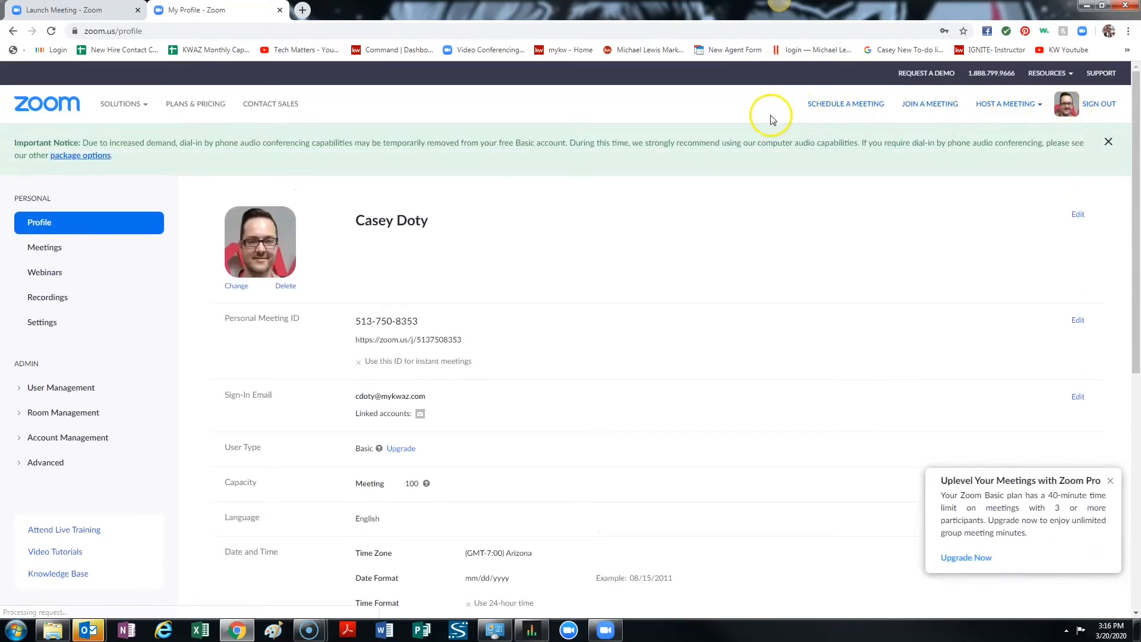
click(849, 107)
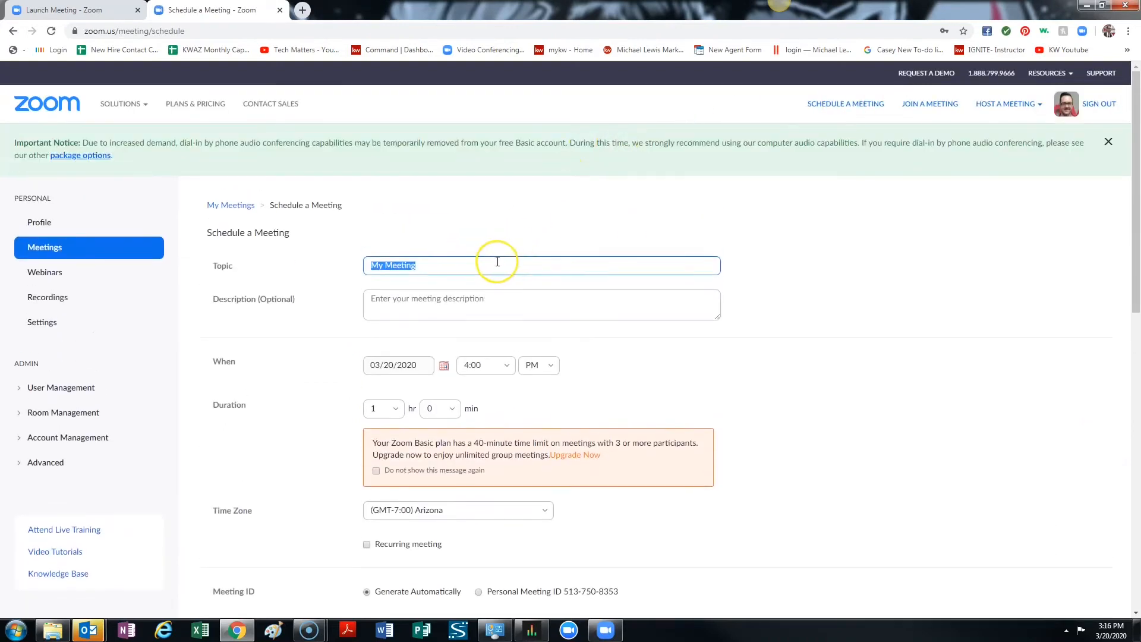
Enter a meeting topic naming the client family and the description "Meet for listing consultation.".
text(Meeti)
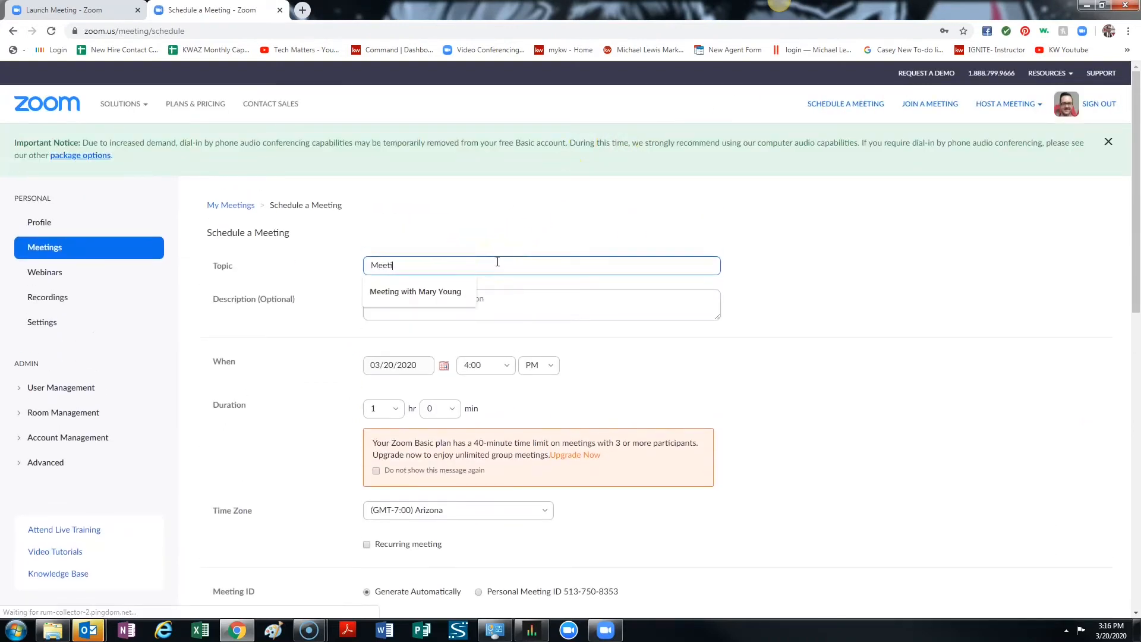
text(ng with the Johnsons)
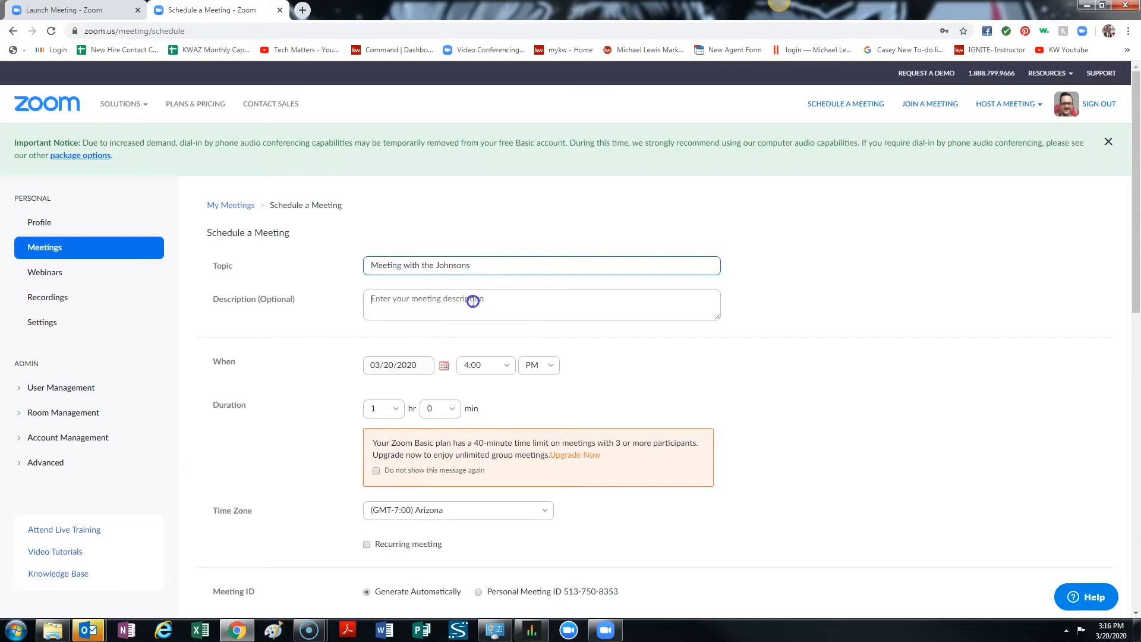
click(473, 302)
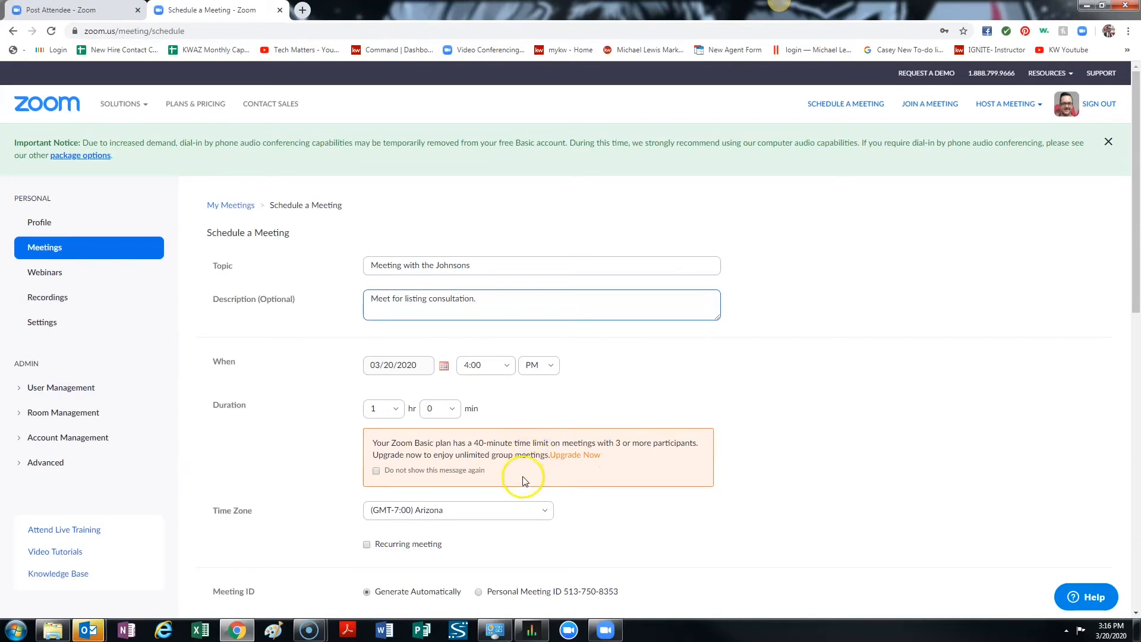
Review the remaining scheduling options, enable the waiting room, and save the scheduled meeting.
scroll(498, 465, down, 1)
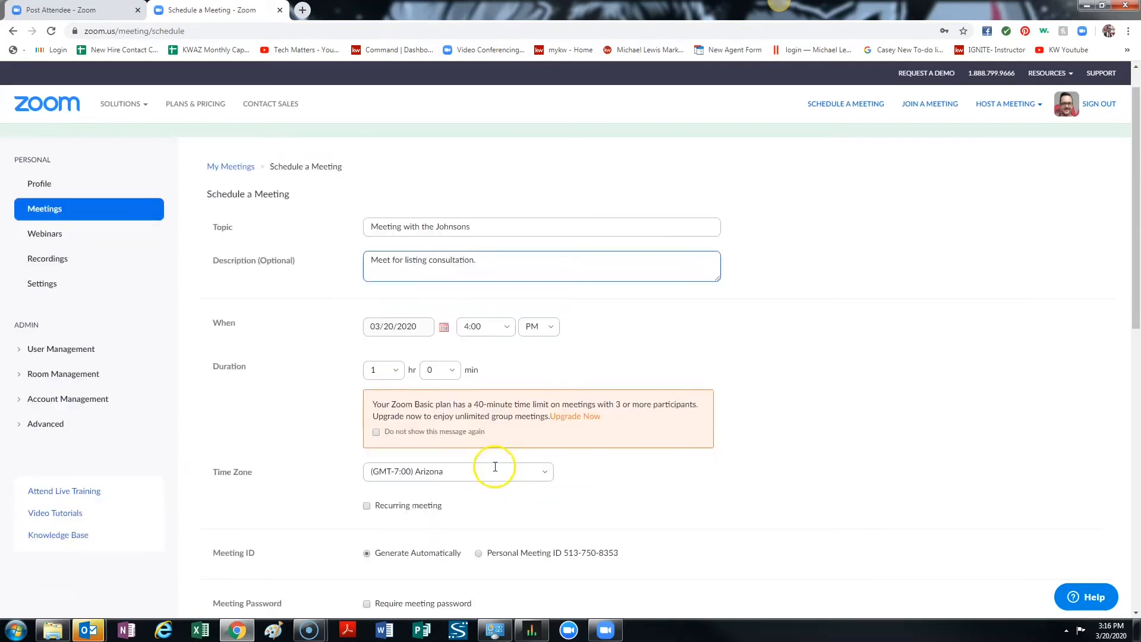
scroll(471, 473, down, 1)
scroll(499, 465, down, 1)
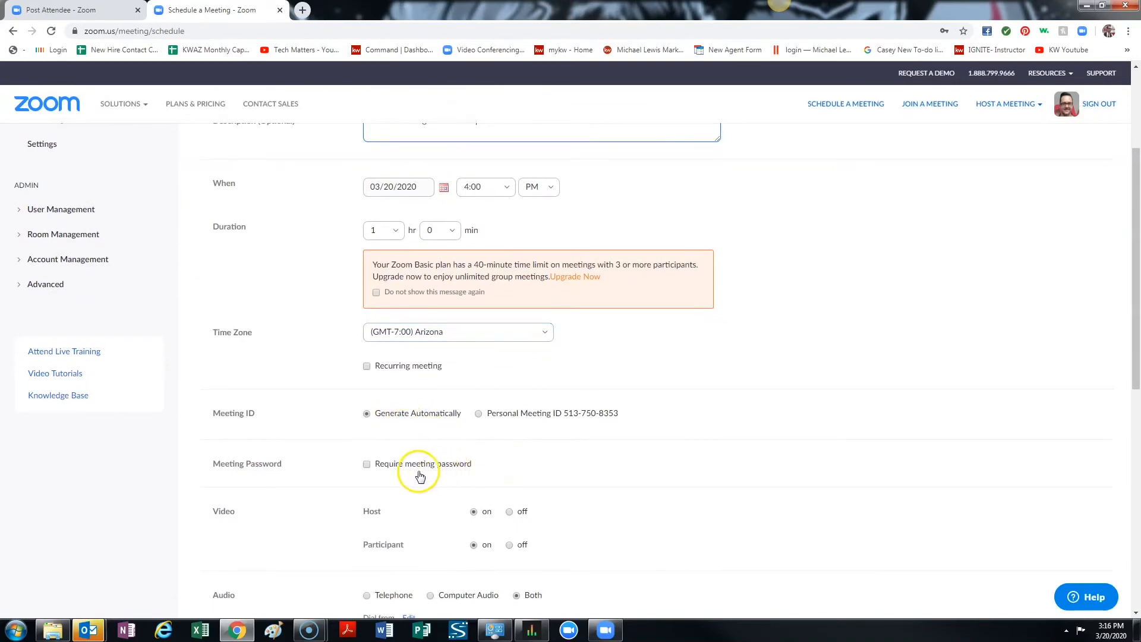
scroll(422, 475, down, 2)
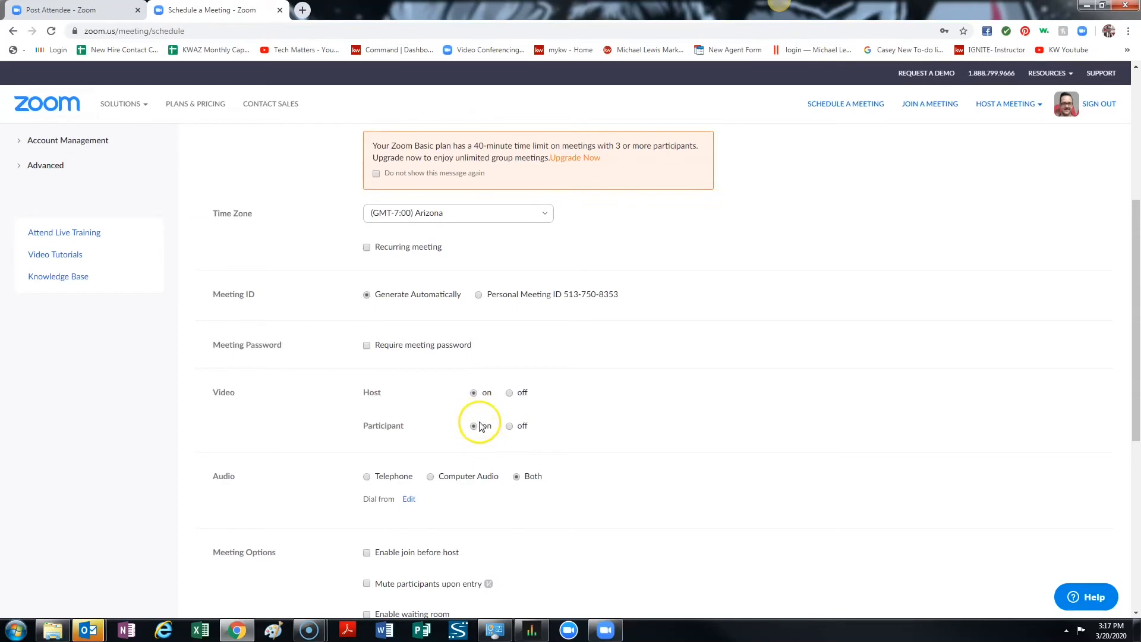
scroll(480, 426, down, 1)
scroll(482, 426, down, 1)
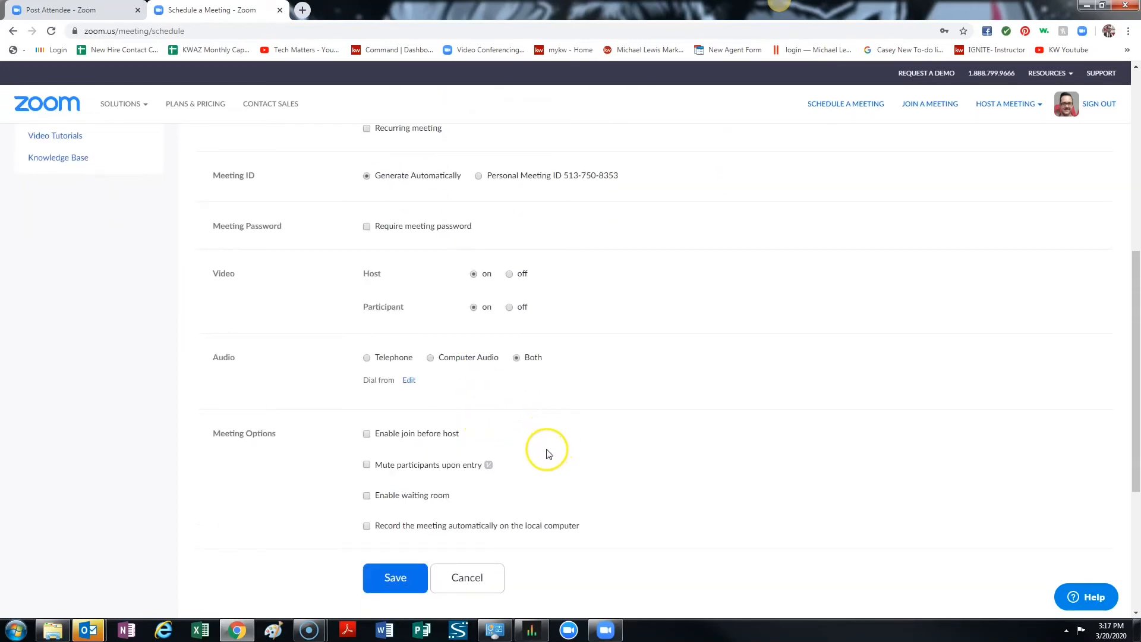
click(366, 496)
click(410, 573)
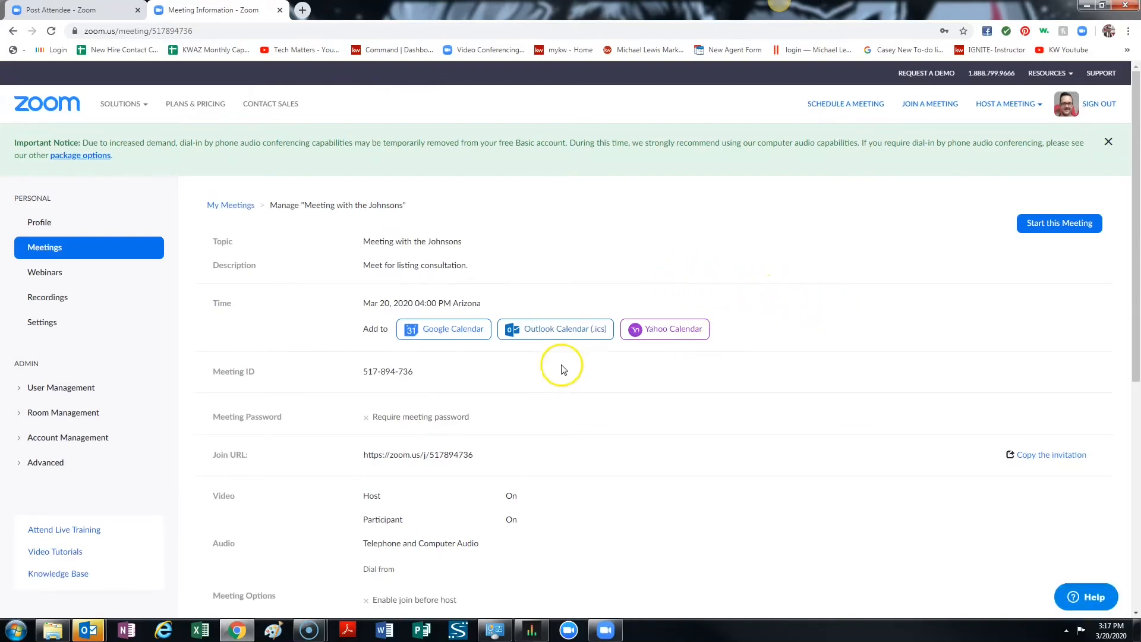
Export the scheduled meeting to Google Calendar, authorizing Zoom with the existing Google account, and open the event's guest suggestions.
click(457, 330)
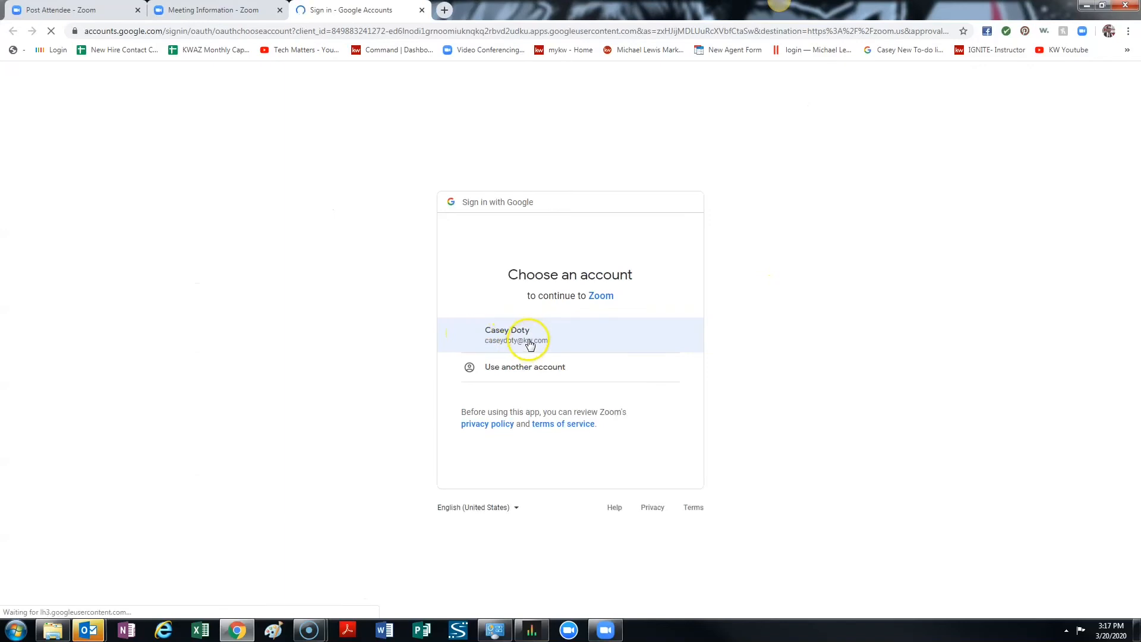
click(529, 343)
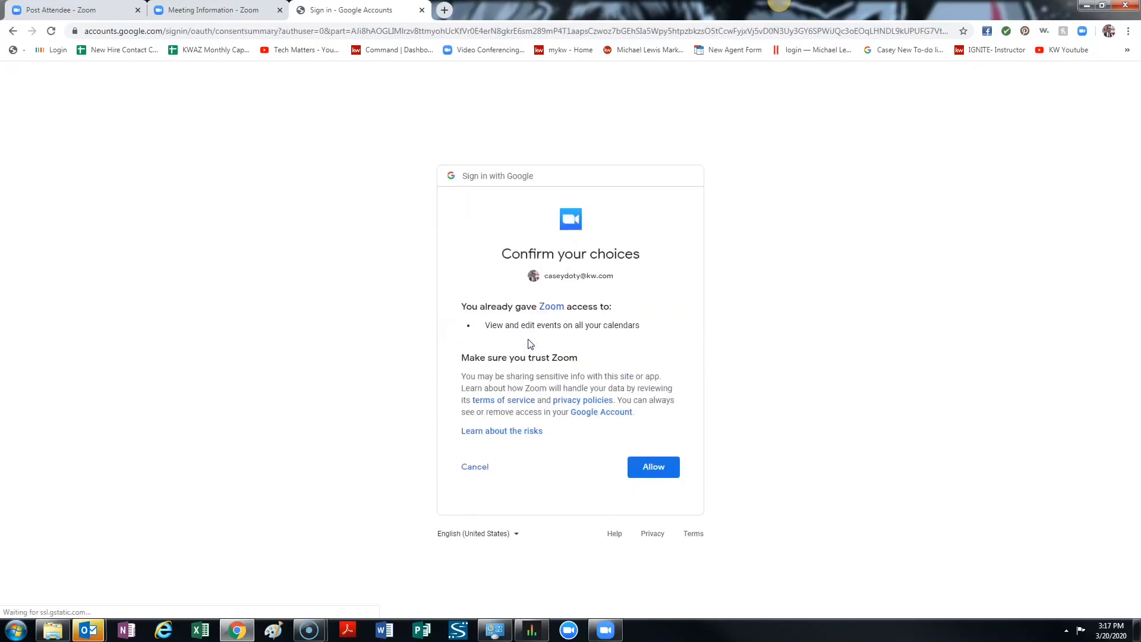
click(651, 466)
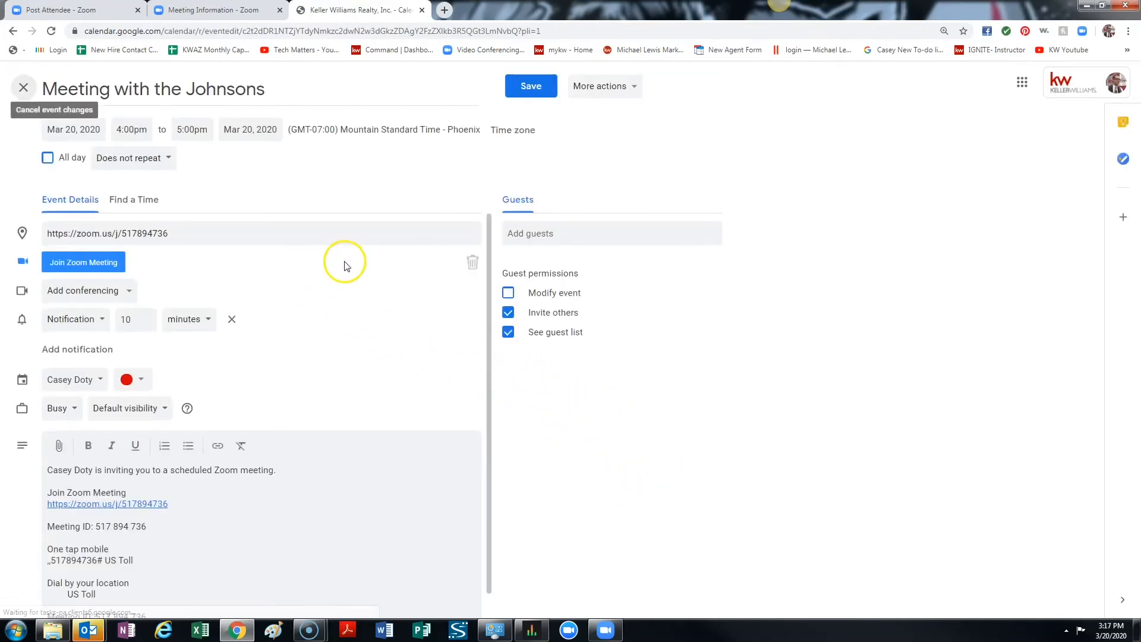
click(540, 232)
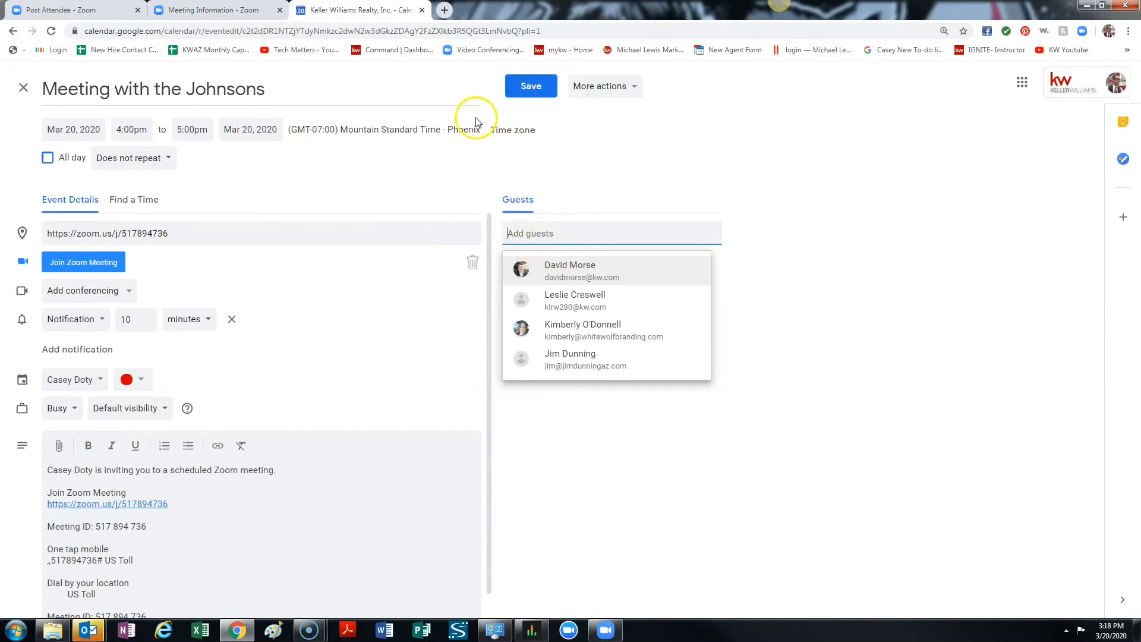
Return to the Zoom meeting's details and copy its full meeting invitation to the clipboard.
click(229, 12)
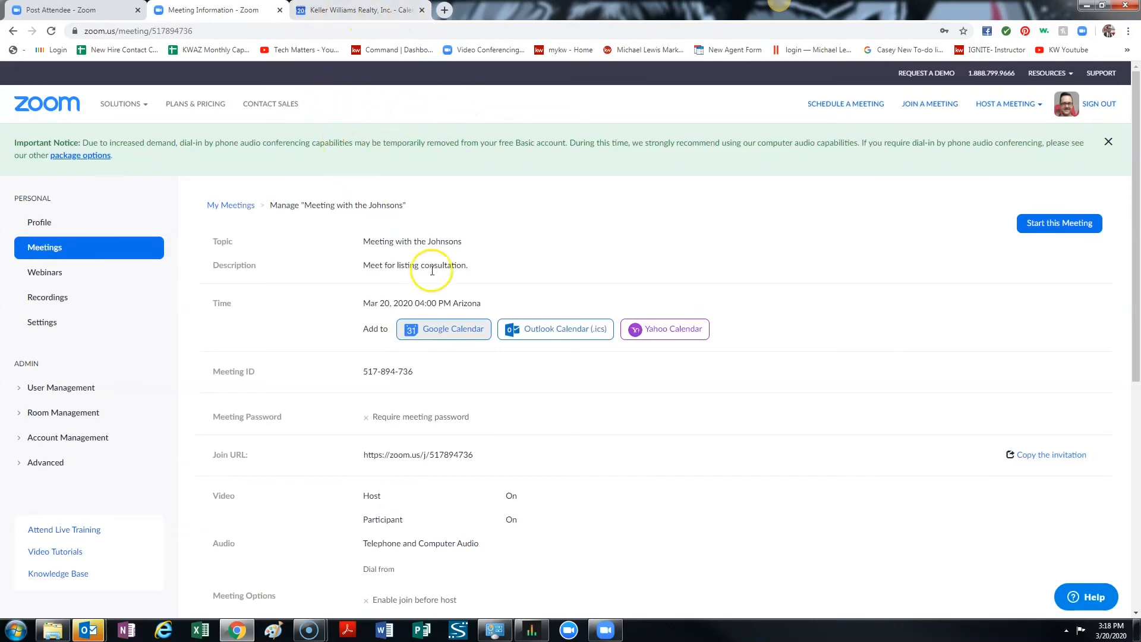
click(1057, 456)
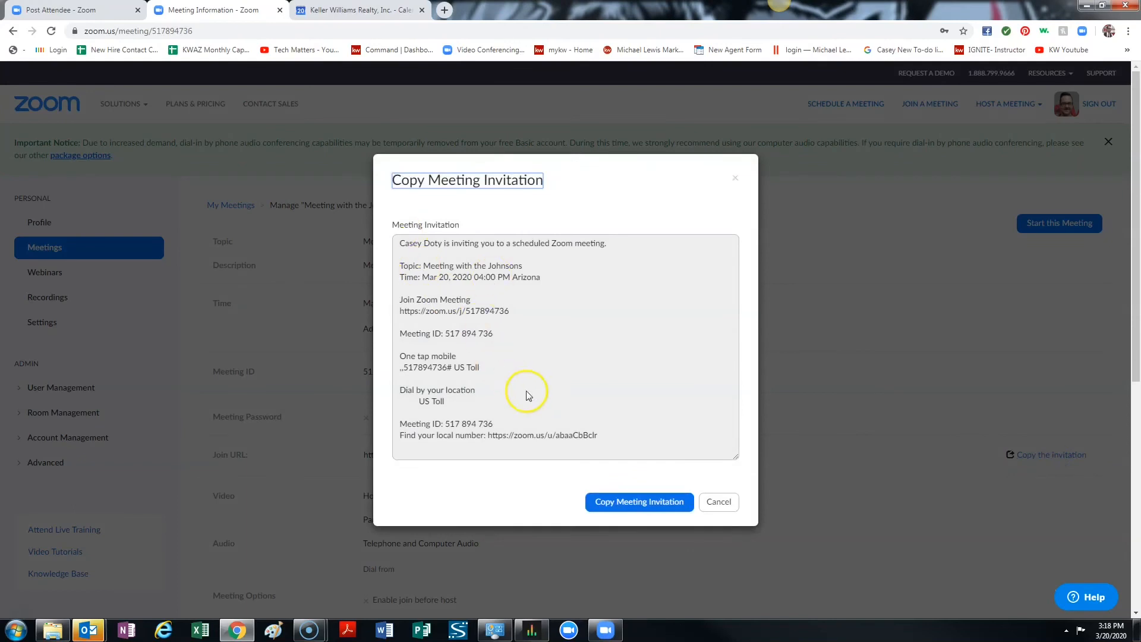
click(636, 502)
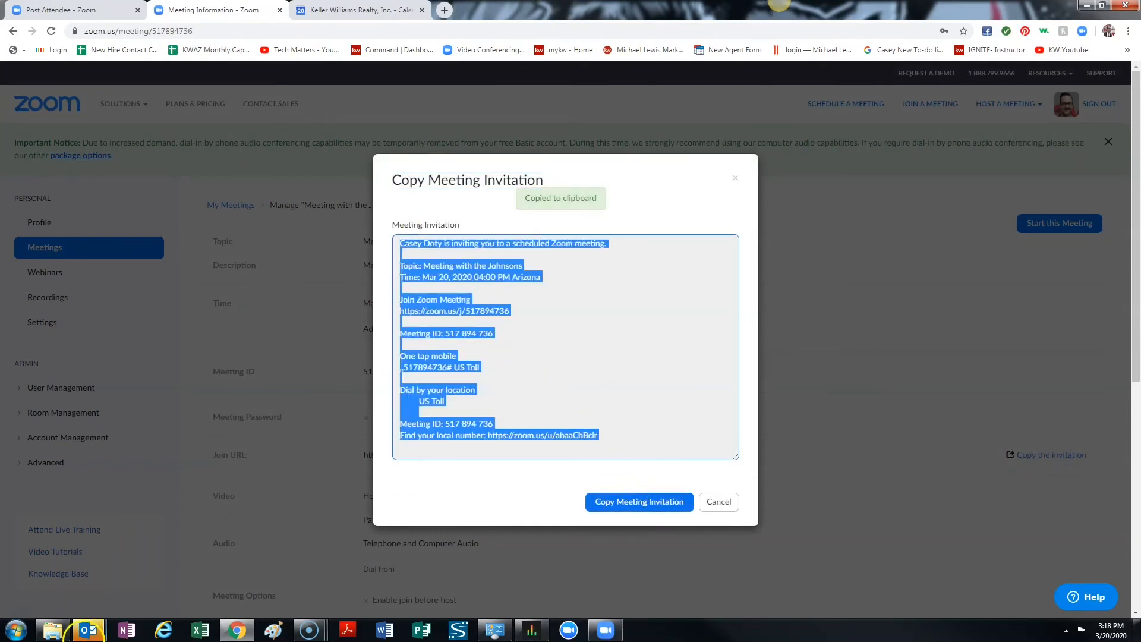
Open the Gmail inbox in a new browser tab.
click(88, 634)
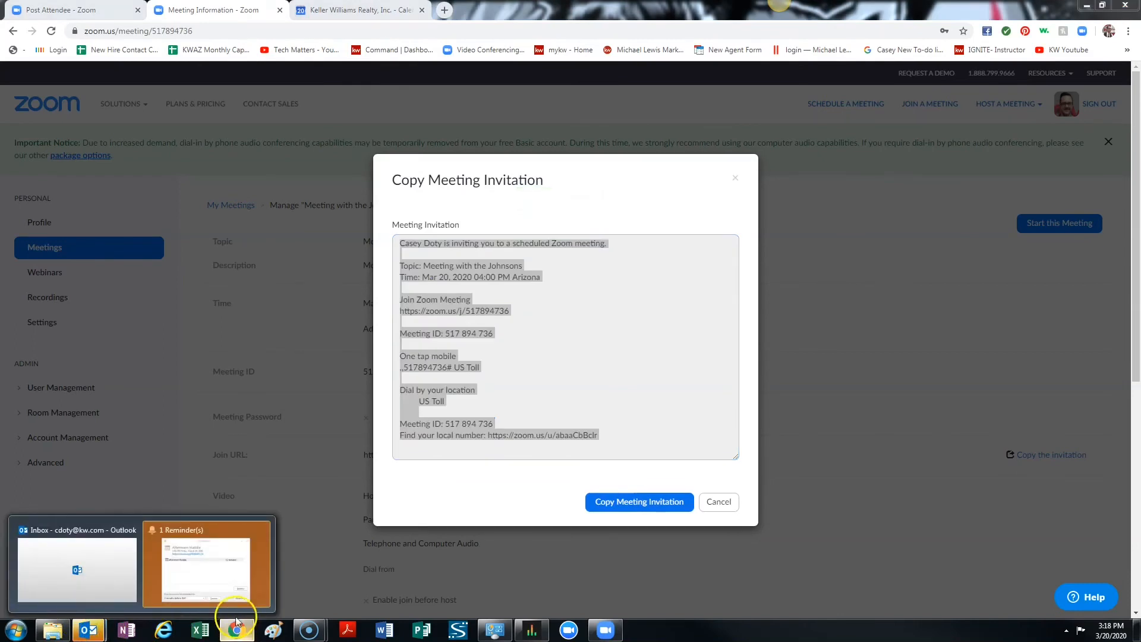
click(444, 10)
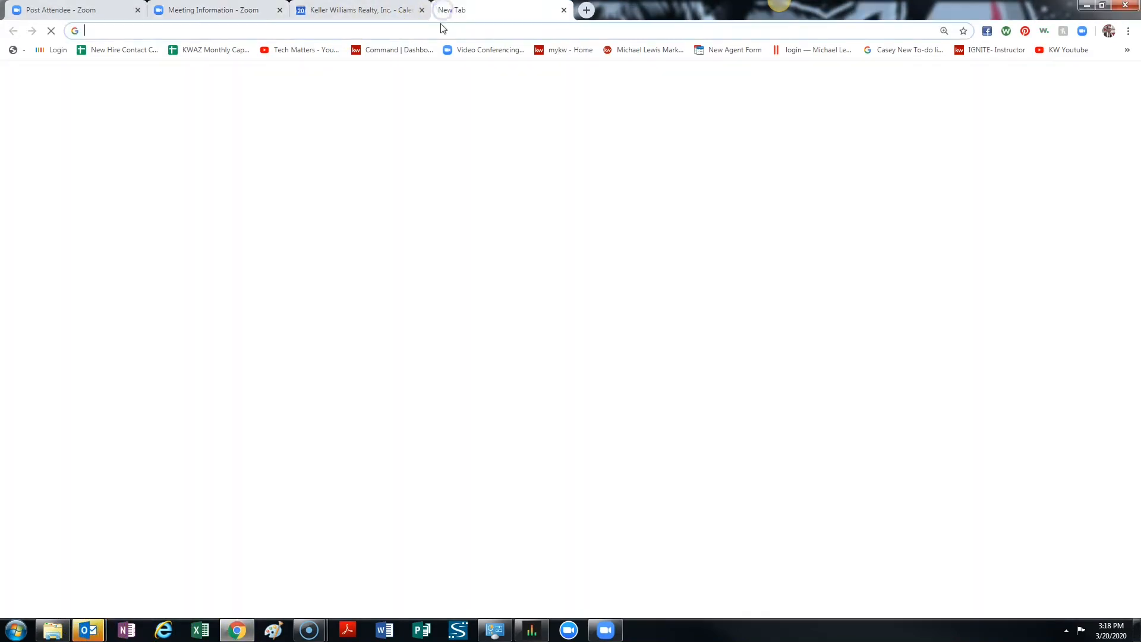
text(gmail.com)
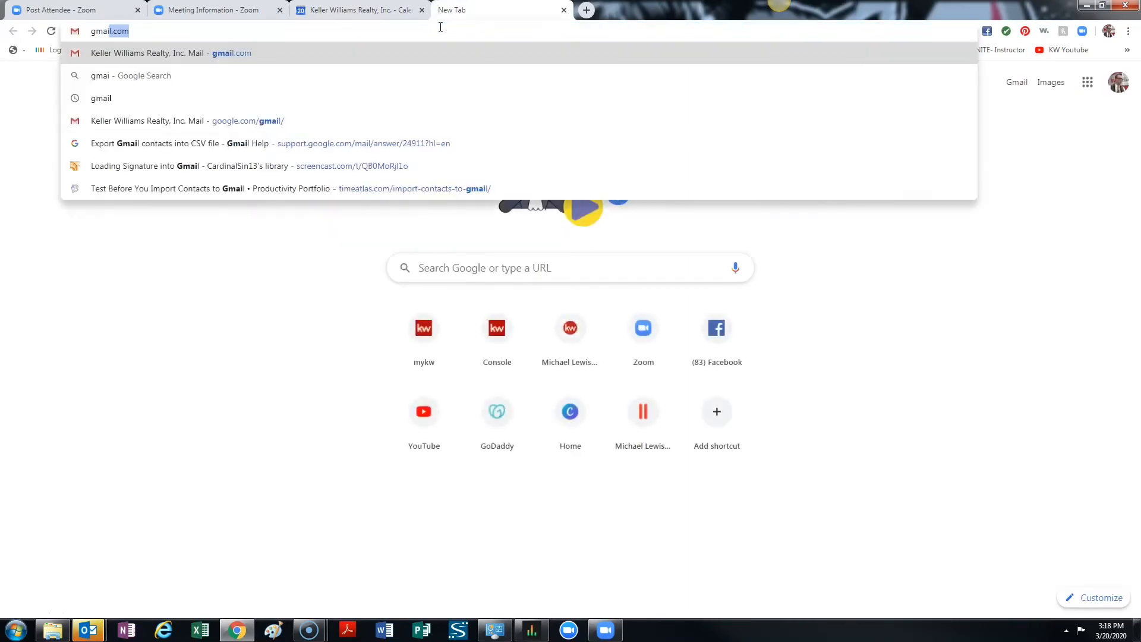
key(Return)
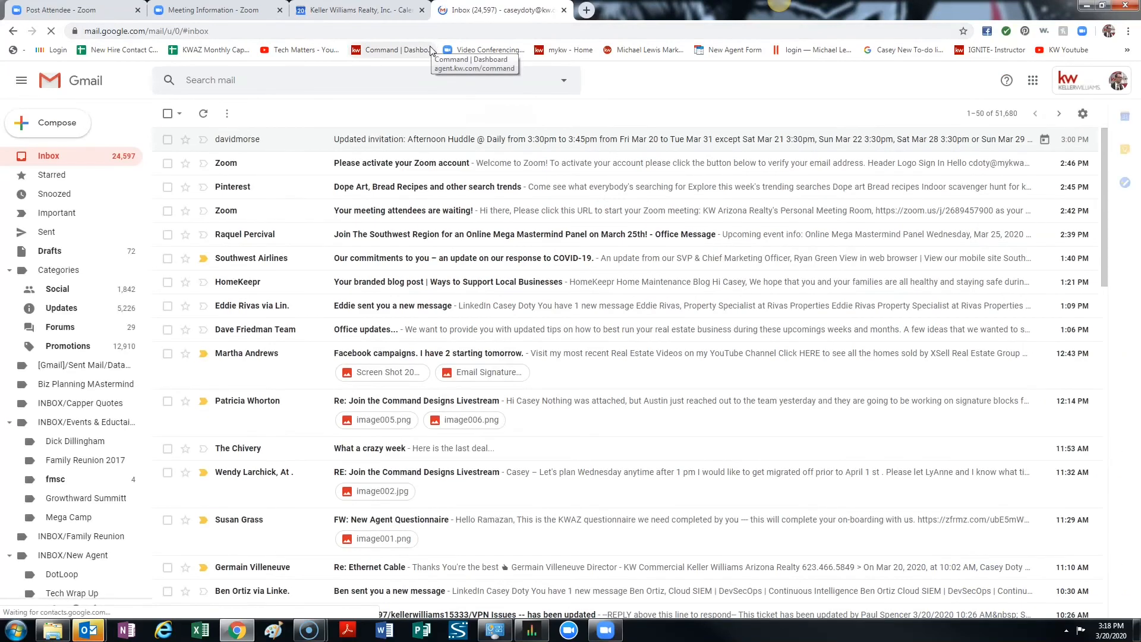
Paste the copied meeting invitation into the body of a new email and close it as a saved draft.
click(58, 126)
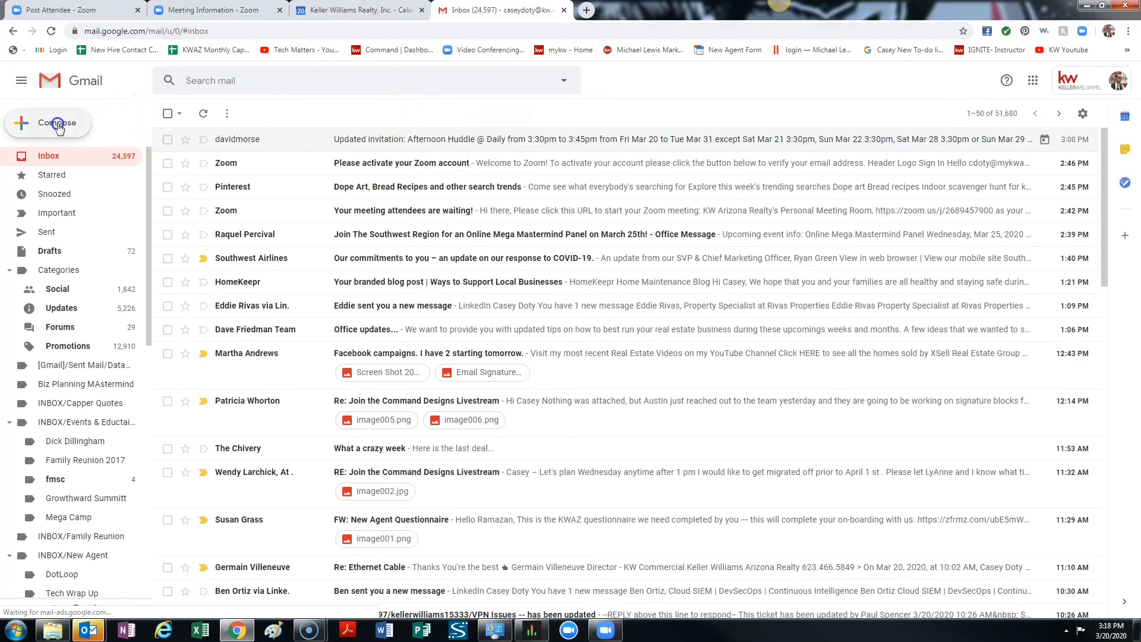
click(812, 332)
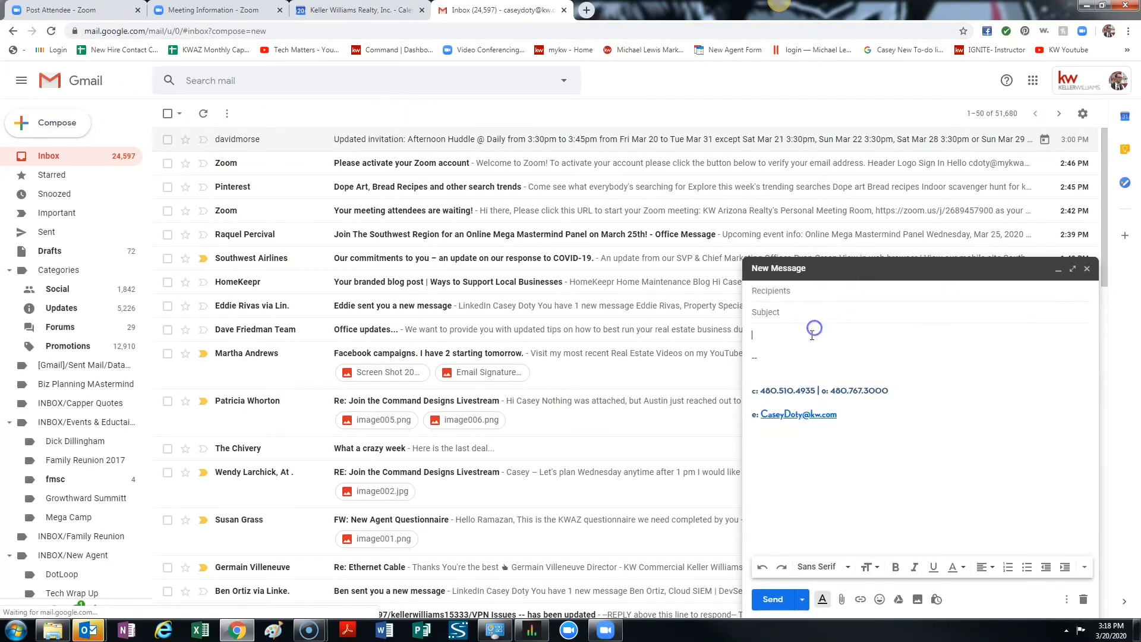
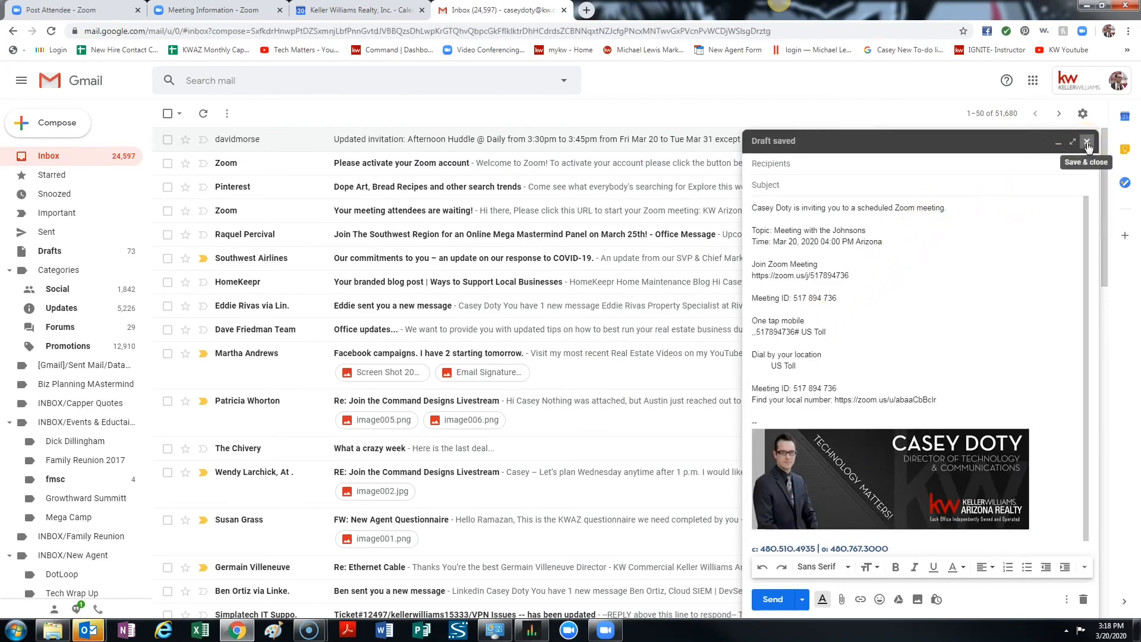
click(1087, 143)
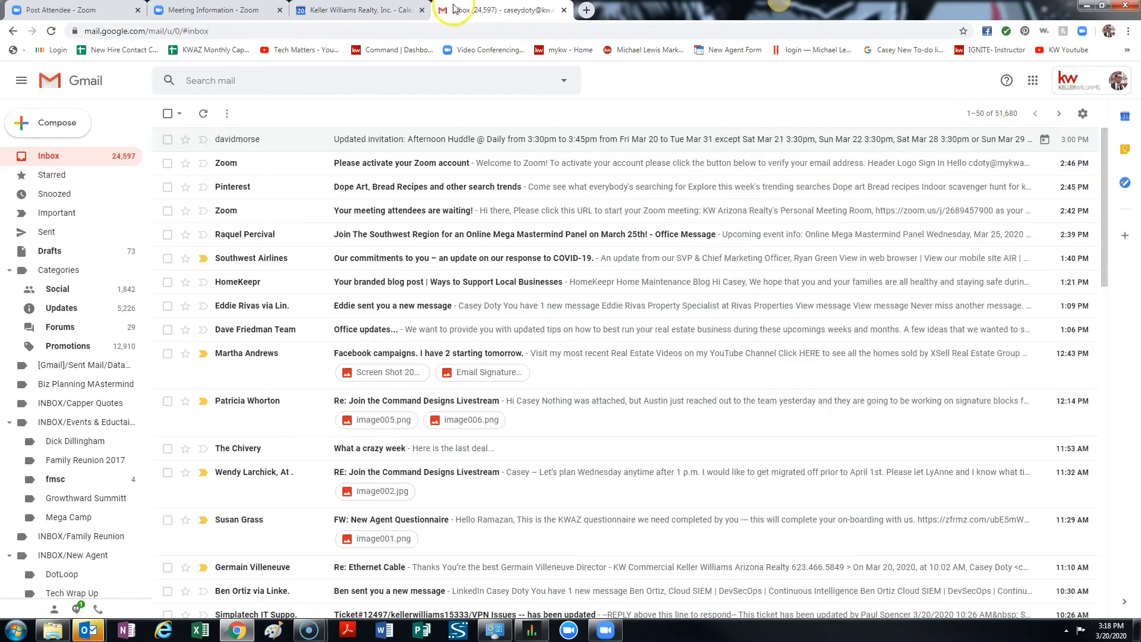
Return to the Zoom meeting page, dismiss the invitation dialog, and show the list of upcoming meetings.
click(214, 10)
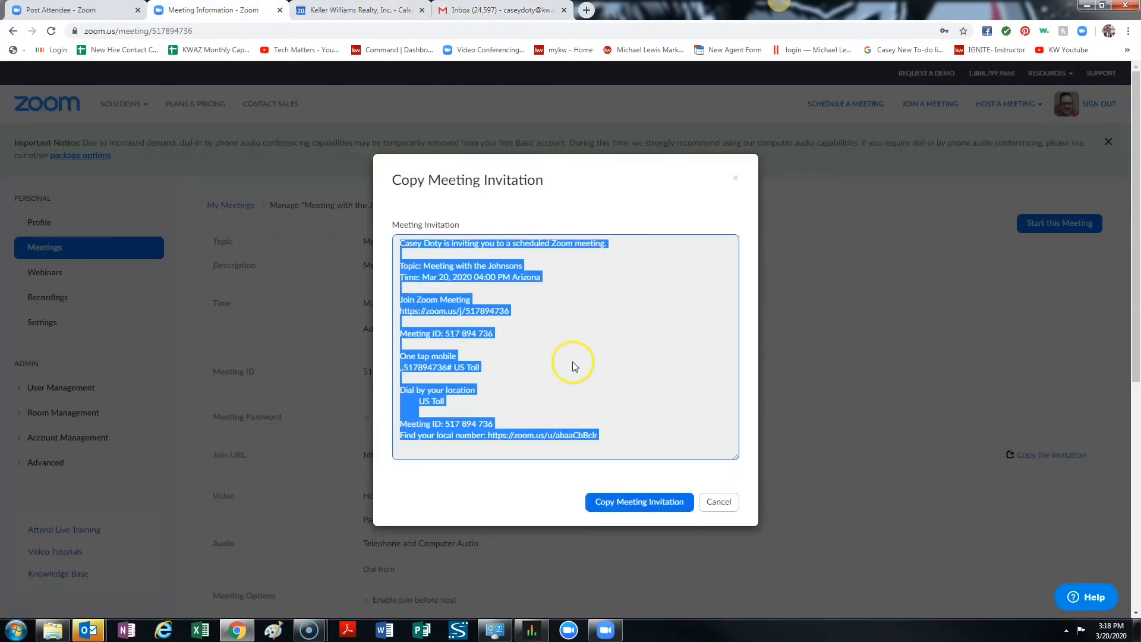
click(718, 502)
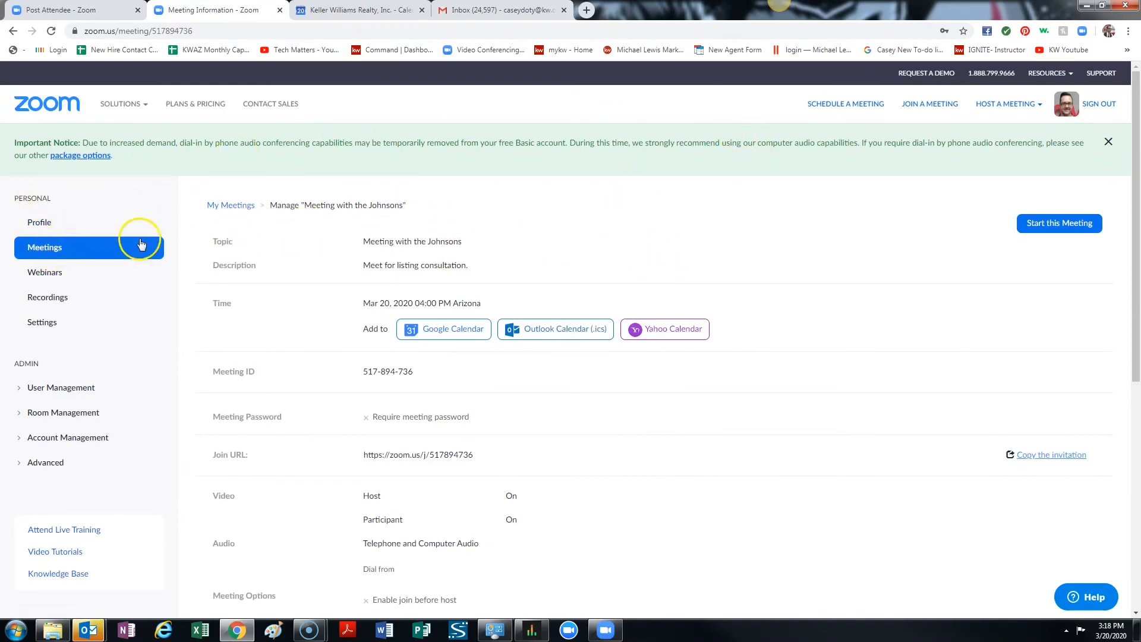
click(40, 250)
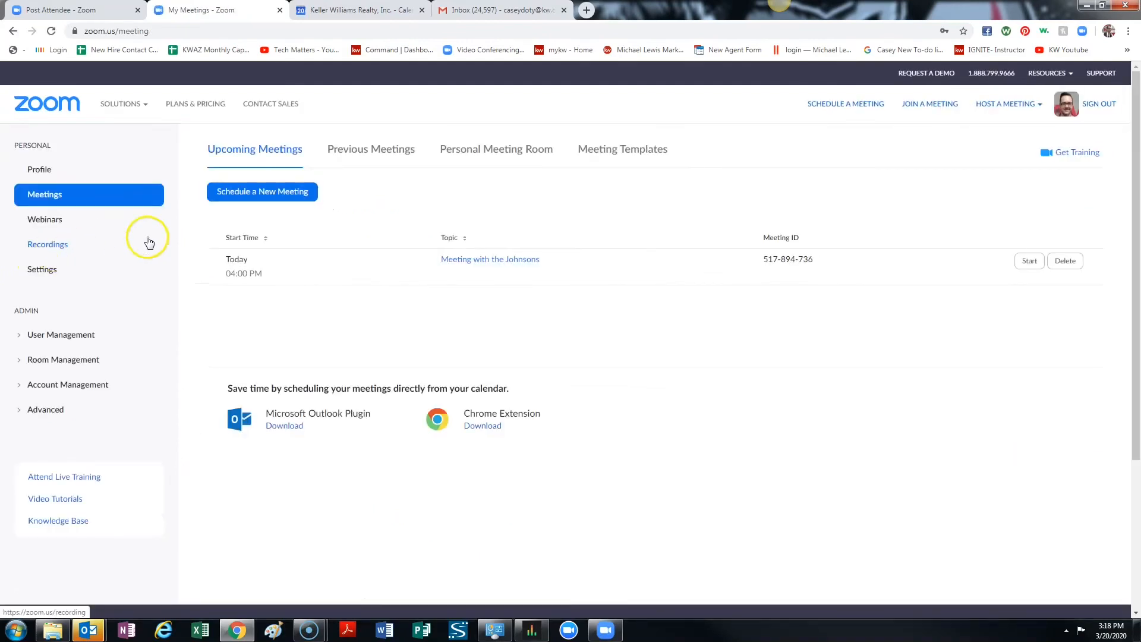